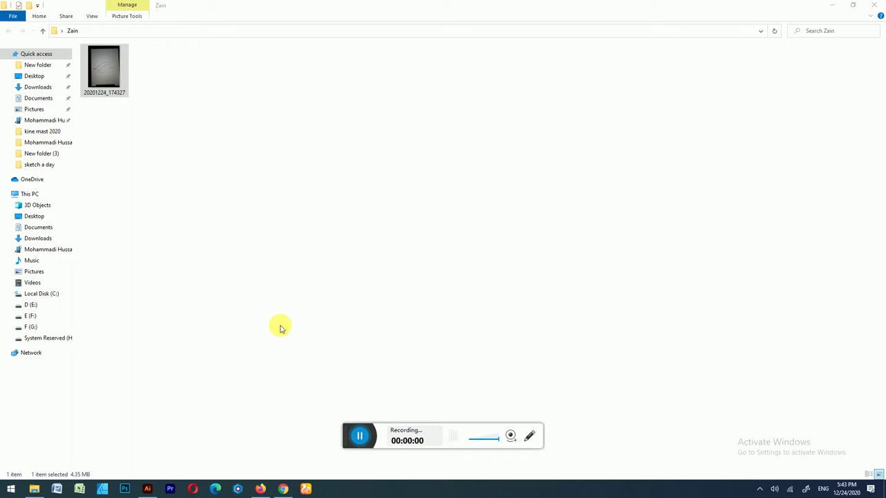
Drag the sketch photo into the Illustrator document
{"action": "mouse_move", "coordinate": [103, 77]}
{"action": "left_mouse_down"}
{"action": "mouse_move", "coordinate": [61, 443]}
{"action": "mouse_move", "coordinate": [340, 285]}
{"action": "left_mouse_up"}
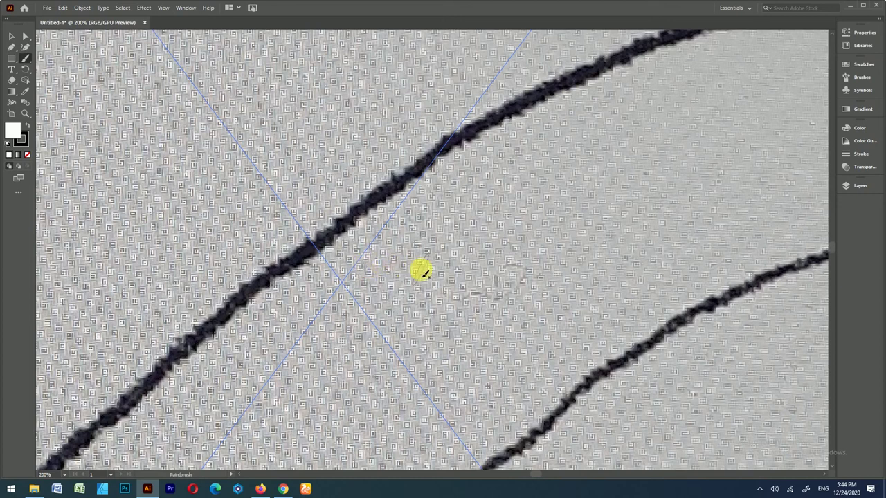
{"action": "scroll", "coordinate": [428, 272], "scroll_direction": "down", "scroll_amount": 4}
{"action": "scroll", "coordinate": [426, 267], "scroll_direction": "down", "scroll_amount": 1}
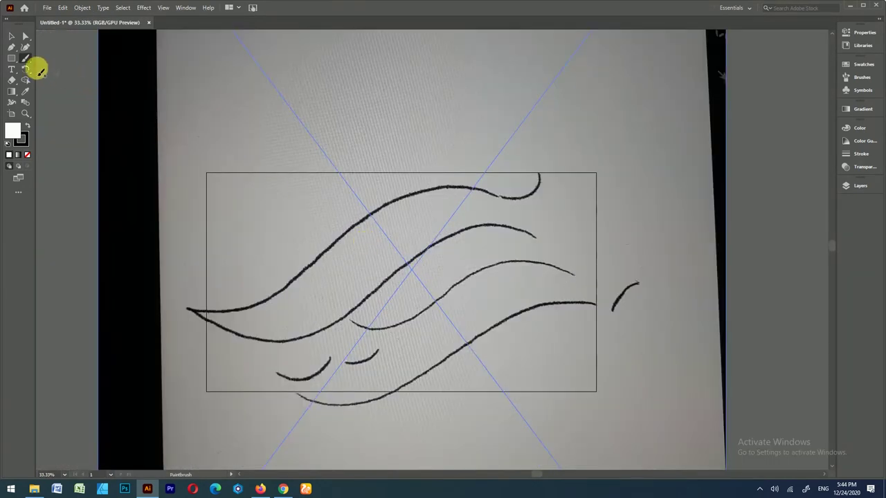
Shrink the photo, rotate it 90°, and Alt-drag a copy over the artboard
{"action": "left_click", "coordinate": [11, 36]}
{"action": "left_click", "coordinate": [405, 245]}
{"action": "scroll", "coordinate": [405, 245], "scroll_direction": "down", "scroll_amount": 1}
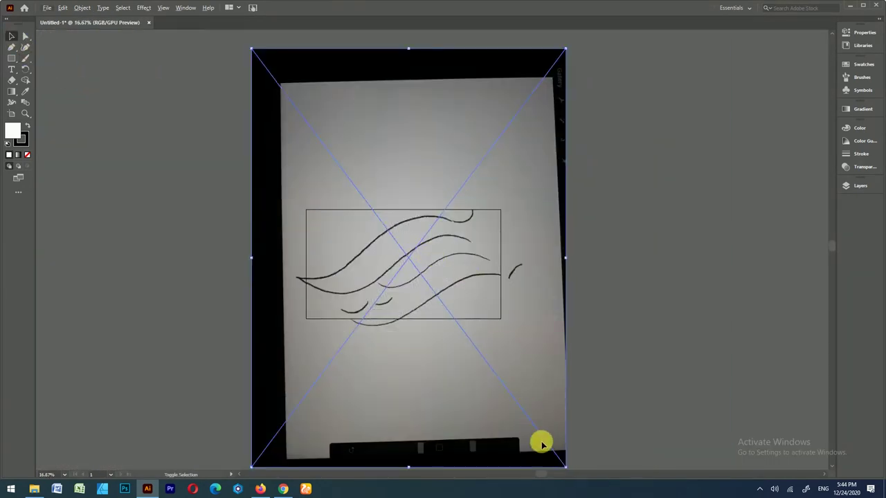
{"action": "left_click_drag", "start_coordinate": [566, 468], "coordinate": [394, 247]}
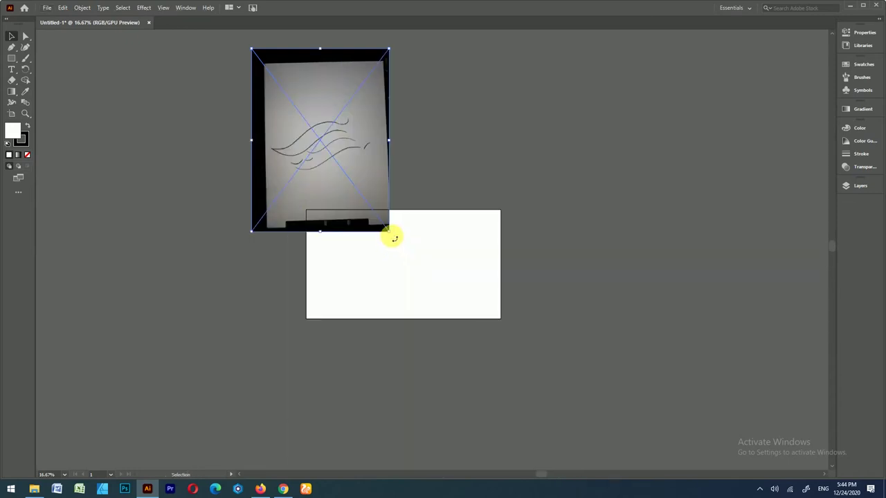
{"action": "left_click_drag", "start_coordinate": [392, 238], "coordinate": [432, 105]}
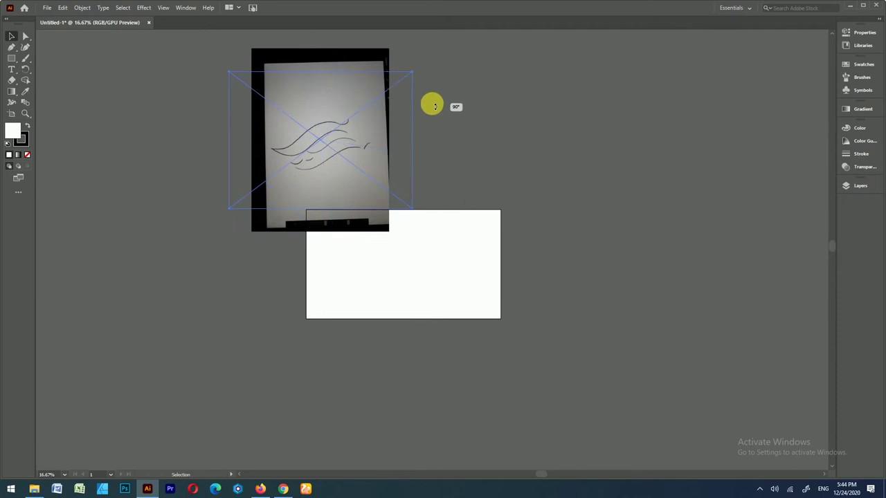
{"action": "left_click_drag", "start_coordinate": [363, 141], "coordinate": [455, 256]}
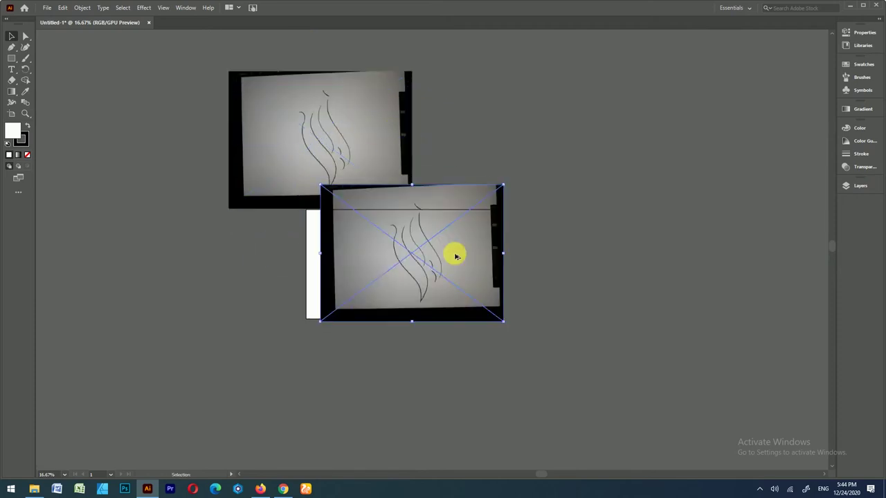
{"action": "scroll", "coordinate": [455, 256], "scroll_direction": "up", "scroll_amount": 2}
Crop the copied photo down to just the calligraphy sketch
{"action": "right_click", "coordinate": [431, 261]}
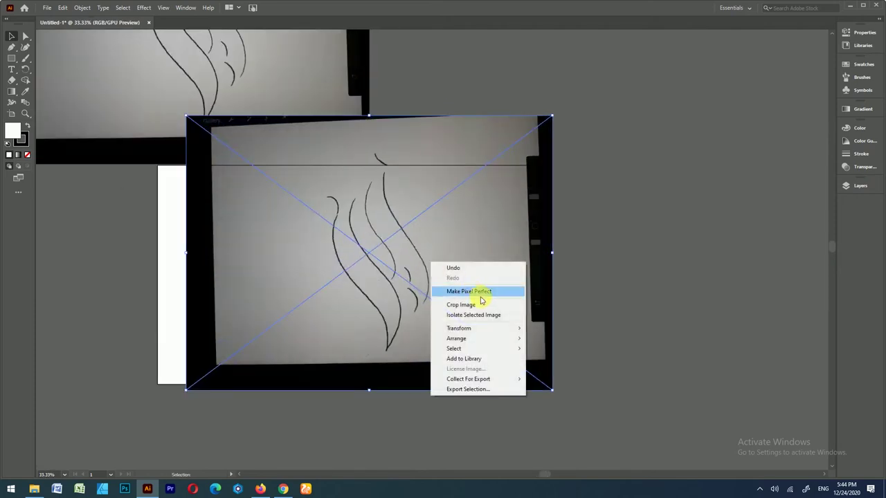
{"action": "key", "text": "Escape"}
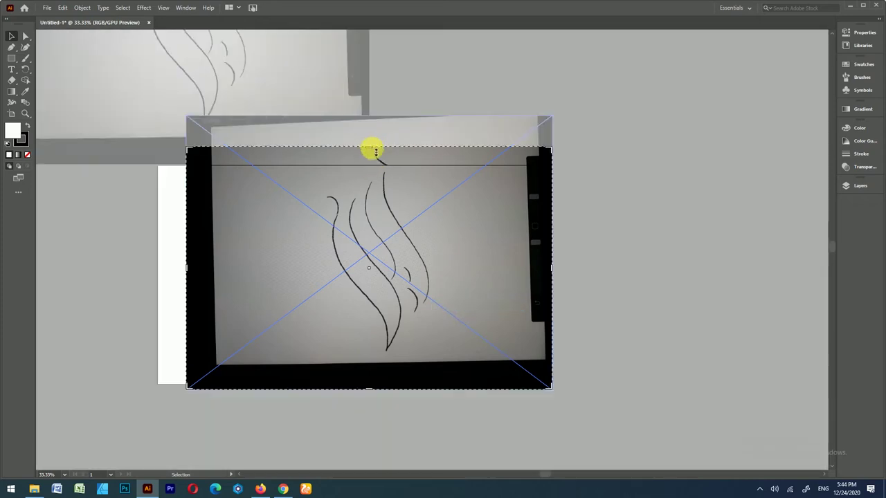
{"action": "left_click_drag", "start_coordinate": [375, 151], "coordinate": [372, 147]}
{"action": "left_click_drag", "start_coordinate": [552, 272], "coordinate": [445, 275]}
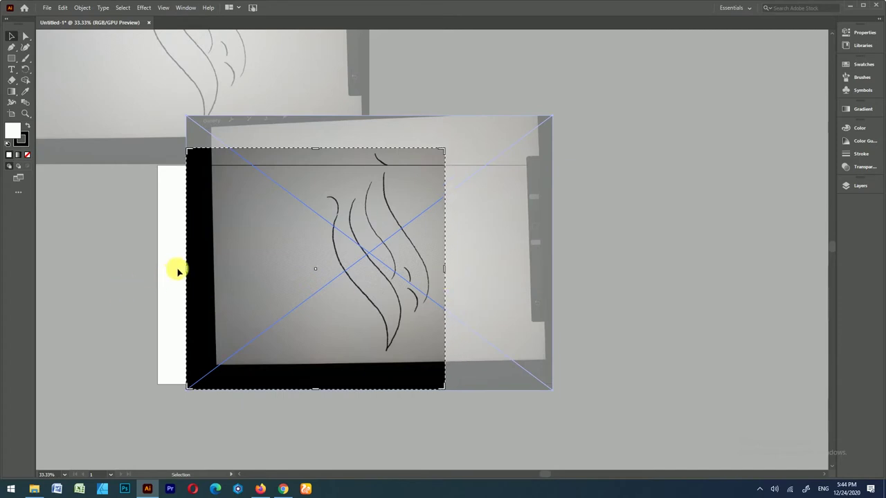
{"action": "mouse_move", "coordinate": [187, 268]}
{"action": "left_mouse_down"}
{"action": "mouse_move", "coordinate": [242, 283]}
{"action": "mouse_move", "coordinate": [298, 278]}
{"action": "mouse_move", "coordinate": [293, 290]}
{"action": "left_mouse_up"}
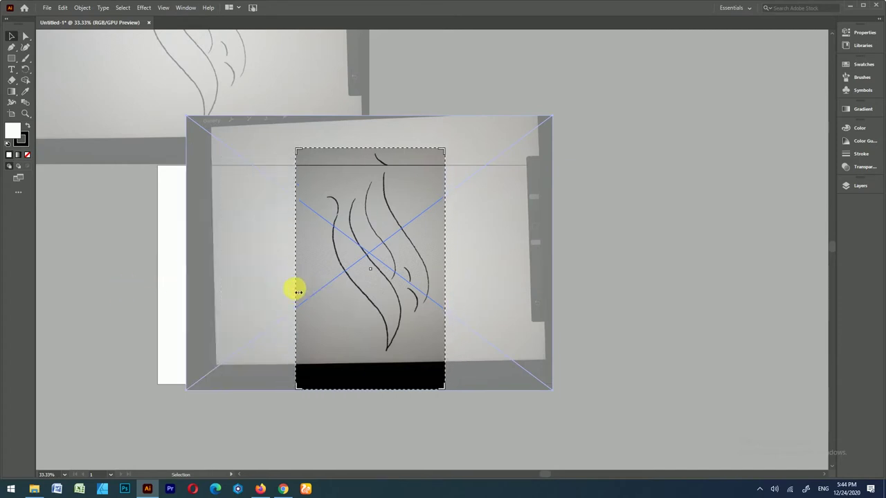
{"action": "mouse_move", "coordinate": [367, 389]}
{"action": "left_mouse_down"}
{"action": "mouse_move", "coordinate": [379, 380]}
{"action": "mouse_move", "coordinate": [378, 360]}
{"action": "left_mouse_up"}
{"action": "key", "text": "Return"}
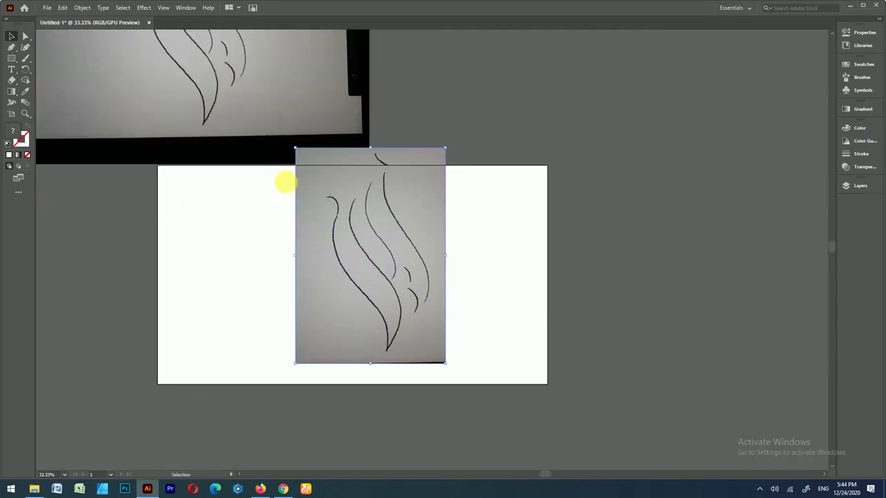
Delete the leftover upper photo and scale the cropped sketch down
{"action": "left_click", "coordinate": [256, 136]}
{"action": "key", "text": "Delete"}
{"action": "left_click", "coordinate": [315, 249]}
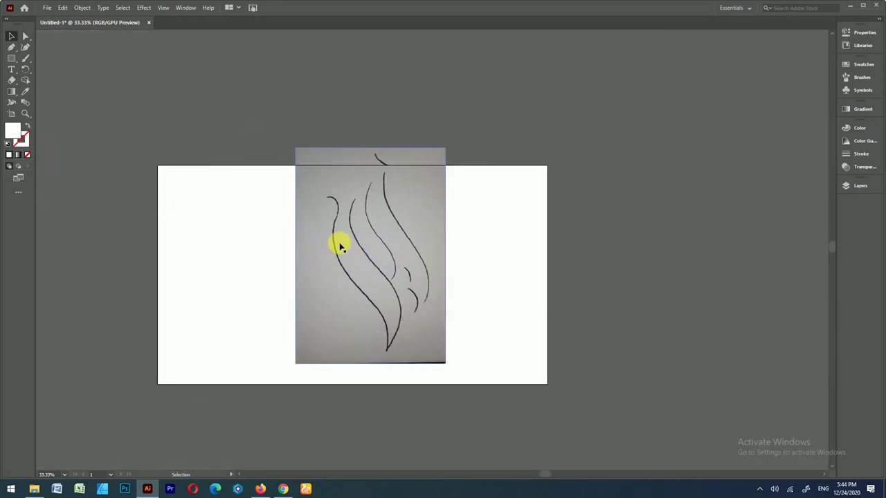
{"action": "scroll", "coordinate": [340, 245], "scroll_direction": "up", "scroll_amount": 1}
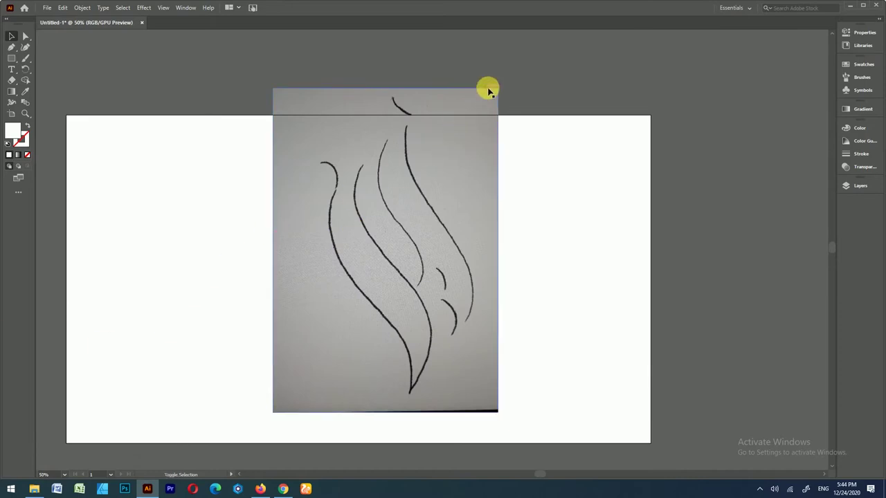
{"action": "left_click", "coordinate": [489, 90]}
{"action": "mouse_move", "coordinate": [495, 94]}
{"action": "left_mouse_down"}
{"action": "mouse_move", "coordinate": [448, 206]}
{"action": "mouse_move", "coordinate": [418, 218]}
{"action": "left_mouse_up"}
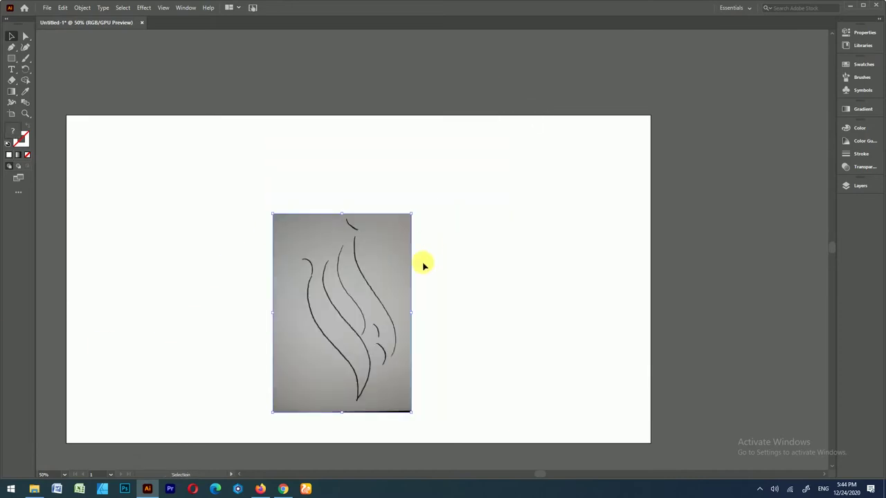
Move the cropped sketch up so it sits inside the white artboard
{"action": "scroll", "coordinate": [421, 266], "scroll_direction": "left", "scroll_amount": 2}
{"action": "scroll", "coordinate": [422, 274], "scroll_direction": "down", "scroll_amount": 1}
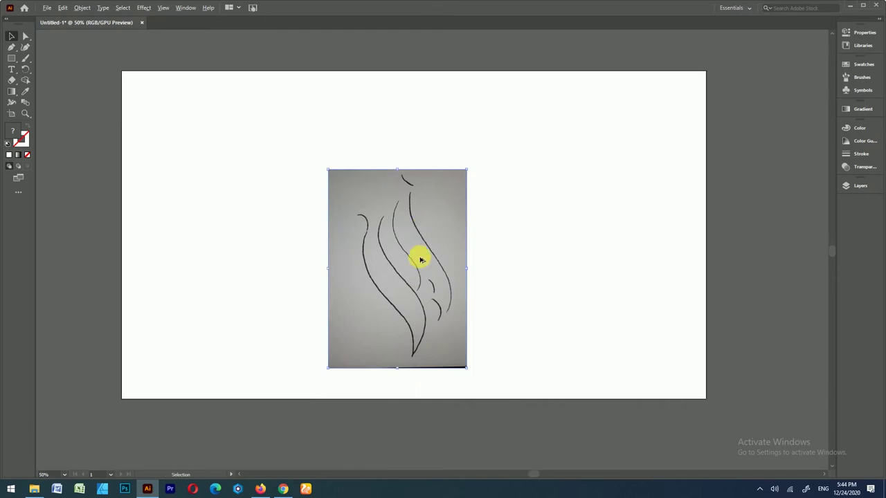
{"action": "scroll", "coordinate": [420, 259], "scroll_direction": "up", "scroll_amount": 1}
{"action": "left_click_drag", "start_coordinate": [389, 297], "coordinate": [408, 263]}
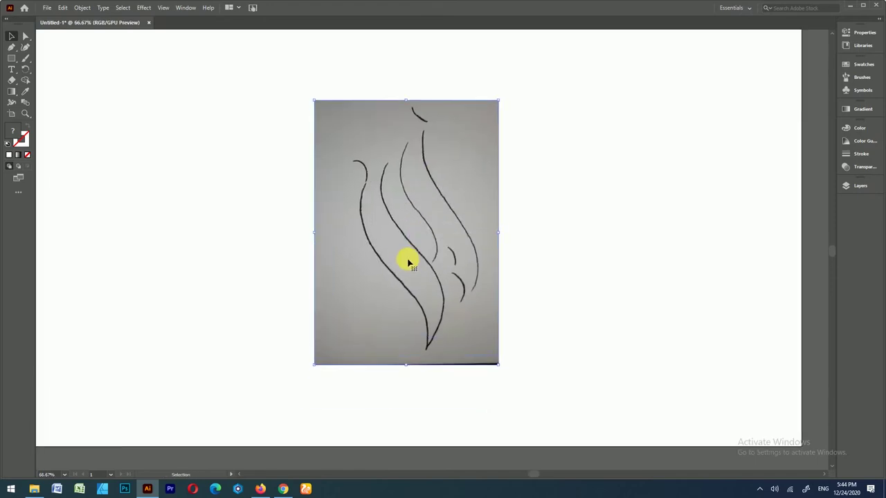
{"action": "left_click_drag", "start_coordinate": [398, 294], "coordinate": [399, 288]}
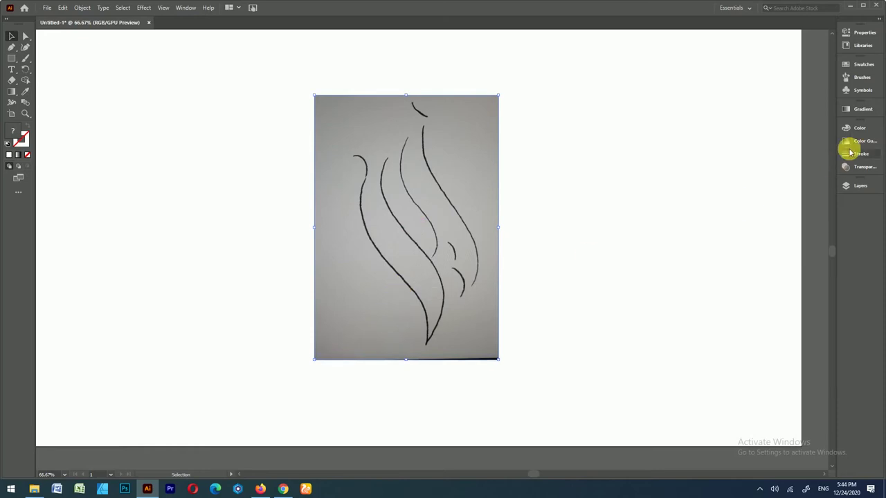
Create Layer 2 above the sketch's layer
{"action": "left_click", "coordinate": [855, 186]}
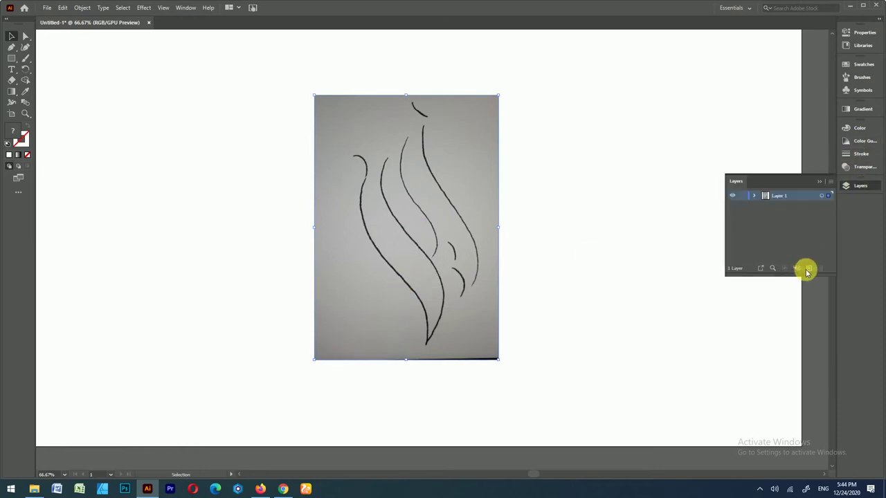
{"action": "left_click", "coordinate": [808, 270]}
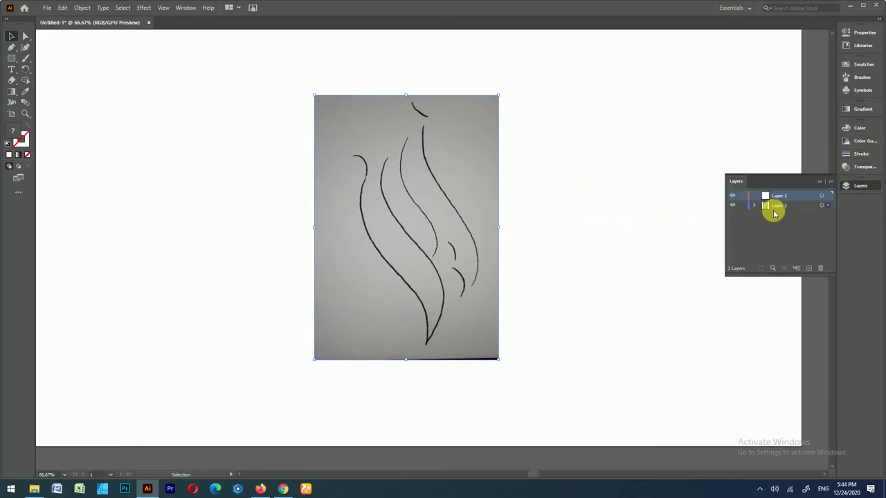
{"action": "left_click", "coordinate": [866, 36]}
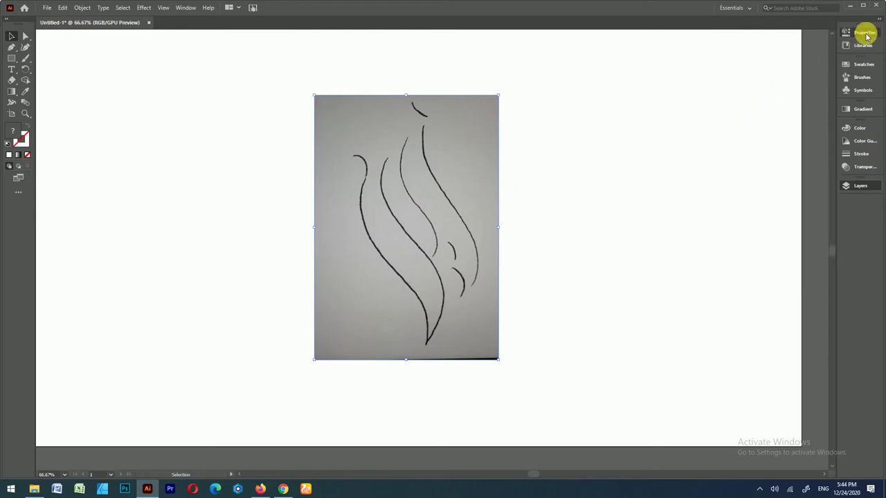
Lower the sketch photo's opacity to 43%
{"action": "left_click", "coordinate": [865, 36]}
{"action": "left_click", "coordinate": [789, 154]}
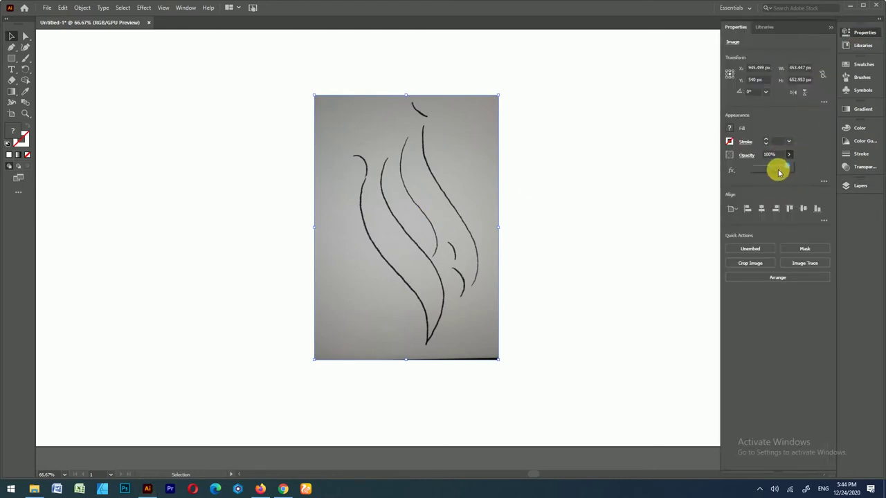
{"action": "left_click_drag", "start_coordinate": [778, 172], "coordinate": [768, 169]}
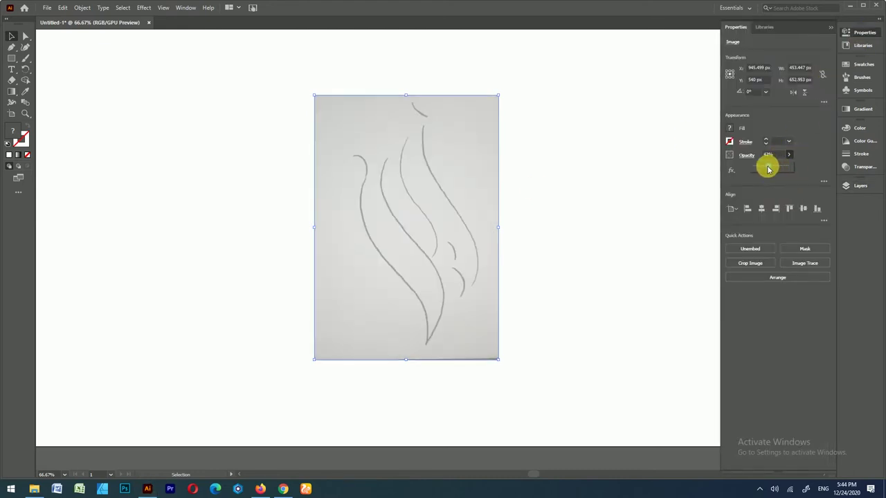
{"action": "left_click", "coordinate": [830, 27]}
Lock Layer 1 and make Layer 2 the active layer
{"action": "left_click", "coordinate": [843, 185]}
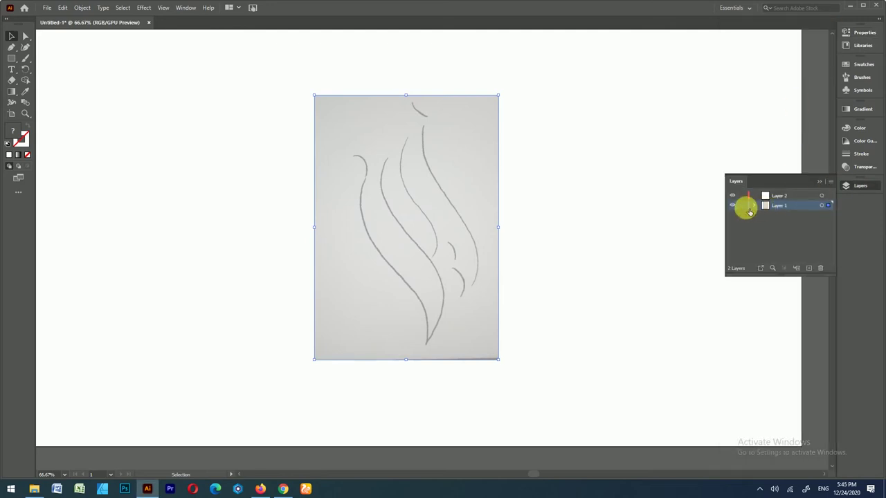
{"action": "left_click", "coordinate": [742, 205]}
{"action": "left_click", "coordinate": [782, 198]}
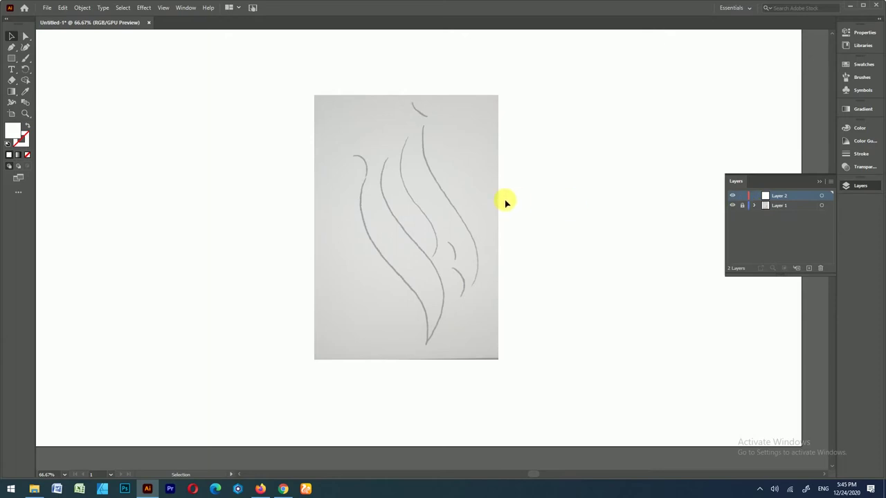
{"action": "left_click", "coordinate": [817, 184]}
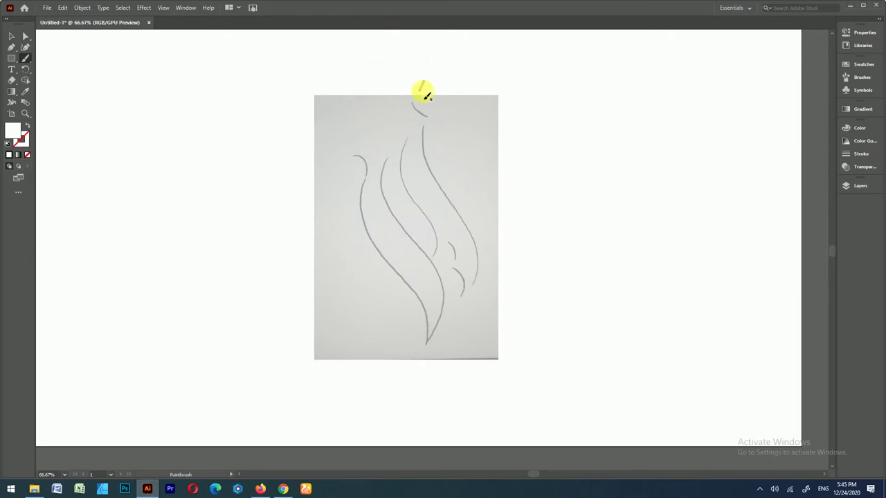
Brush a thick black stroke along the sketch's rightmost long curve
{"action": "scroll", "coordinate": [421, 89], "scroll_direction": "up", "scroll_amount": 1}
{"action": "scroll", "coordinate": [419, 118], "scroll_direction": "up", "scroll_amount": 1}
{"action": "scroll", "coordinate": [422, 121], "scroll_direction": "down", "scroll_amount": 1}
{"action": "scroll", "coordinate": [425, 110], "scroll_direction": "down", "scroll_amount": 1}
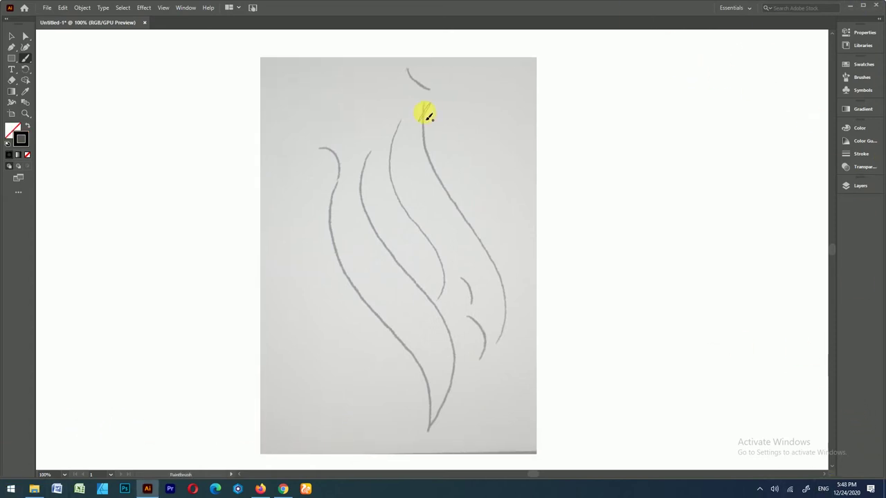
{"action": "mouse_move", "coordinate": [425, 166]}
{"action": "left_mouse_down"}
{"action": "mouse_move", "coordinate": [498, 282]}
{"action": "mouse_move", "coordinate": [508, 316]}
{"action": "mouse_move", "coordinate": [493, 348]}
{"action": "left_mouse_up"}
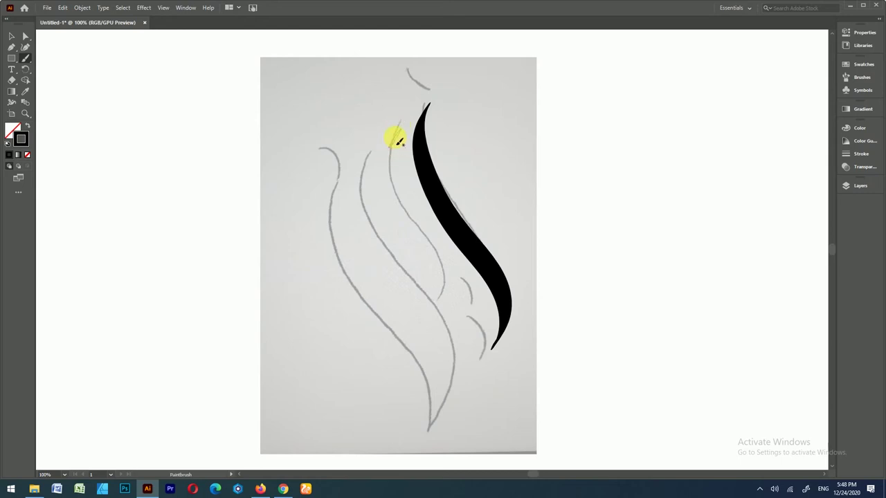
Brush-trace the next long curve of the sketch in black
{"action": "left_click_drag", "start_coordinate": [391, 175], "coordinate": [415, 227]}
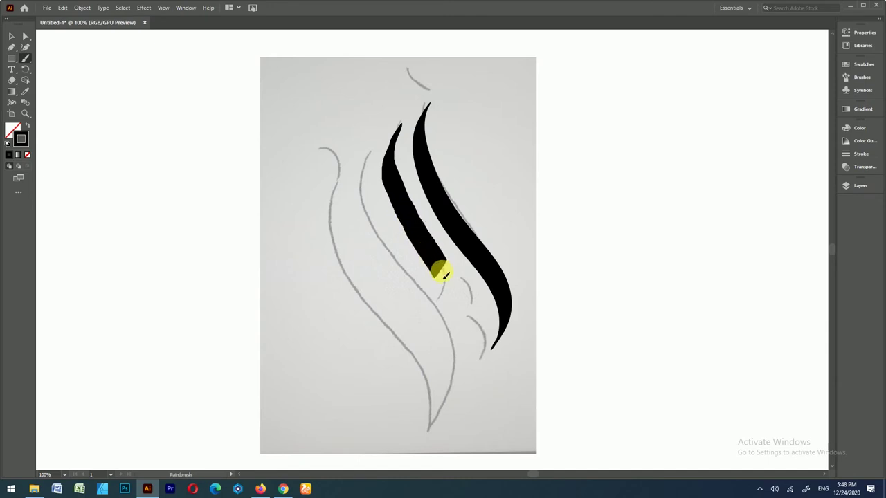
{"action": "left_click_drag", "start_coordinate": [440, 307], "coordinate": [442, 310]}
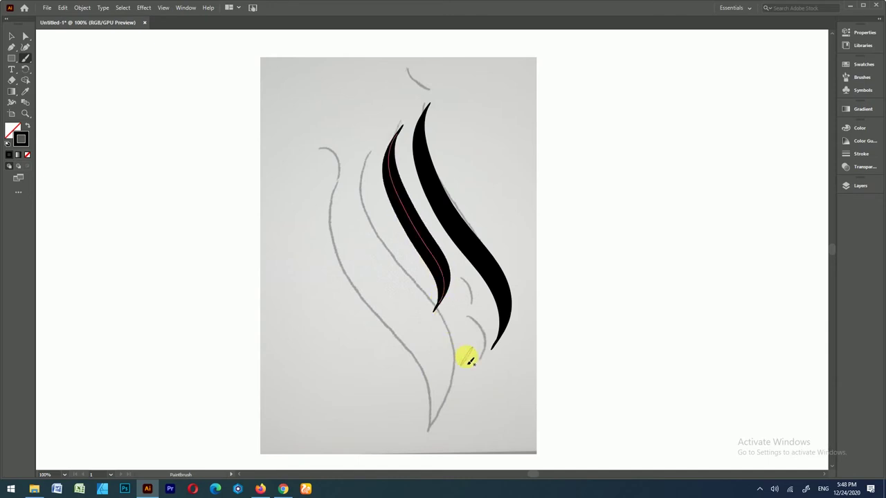
{"action": "scroll", "coordinate": [436, 305], "scroll_direction": "down", "scroll_amount": 1}
{"action": "scroll", "coordinate": [385, 207], "scroll_direction": "down", "scroll_amount": 1}
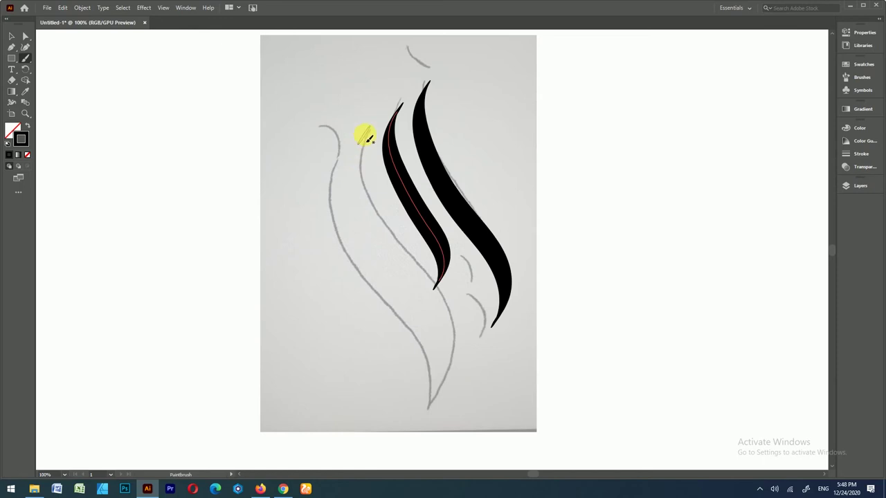
Trace the leftmost long curve, undoing one false-start stroke
{"action": "mouse_move", "coordinate": [371, 156]}
{"action": "left_mouse_down"}
{"action": "mouse_move", "coordinate": [370, 143]}
{"action": "mouse_move", "coordinate": [365, 191]}
{"action": "mouse_move", "coordinate": [430, 281]}
{"action": "mouse_move", "coordinate": [454, 337]}
{"action": "left_mouse_up"}
{"action": "key", "text": "ctrl+z"}
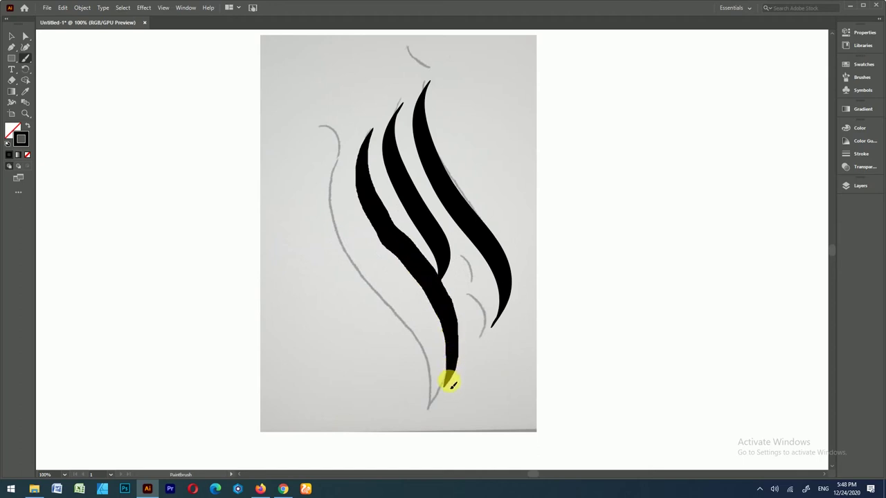
{"action": "left_click_drag", "start_coordinate": [448, 393], "coordinate": [446, 396]}
{"action": "scroll", "coordinate": [277, 79], "scroll_direction": "down", "scroll_amount": 2}
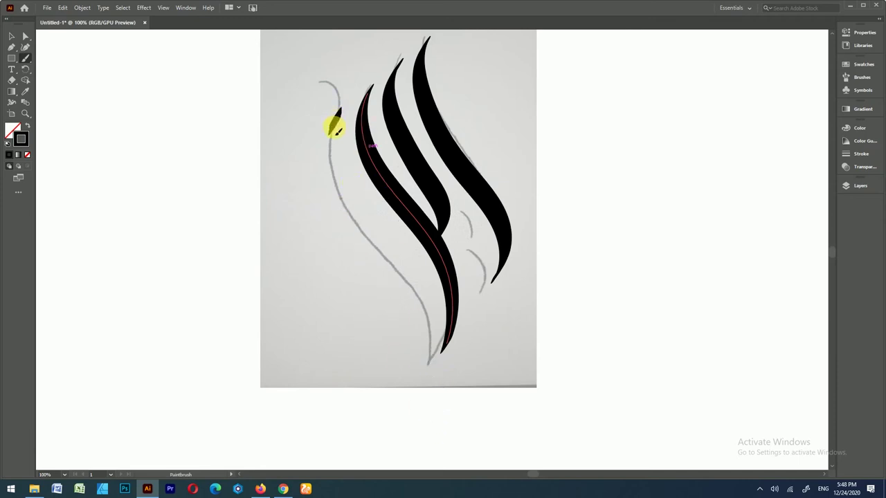
{"action": "left_click", "coordinate": [336, 128], "text": "ctrl"}
{"action": "mouse_move", "coordinate": [339, 160]}
{"action": "left_mouse_down"}
{"action": "mouse_move", "coordinate": [429, 303]}
{"action": "mouse_move", "coordinate": [442, 353]}
{"action": "mouse_move", "coordinate": [433, 368]}
{"action": "left_mouse_up"}
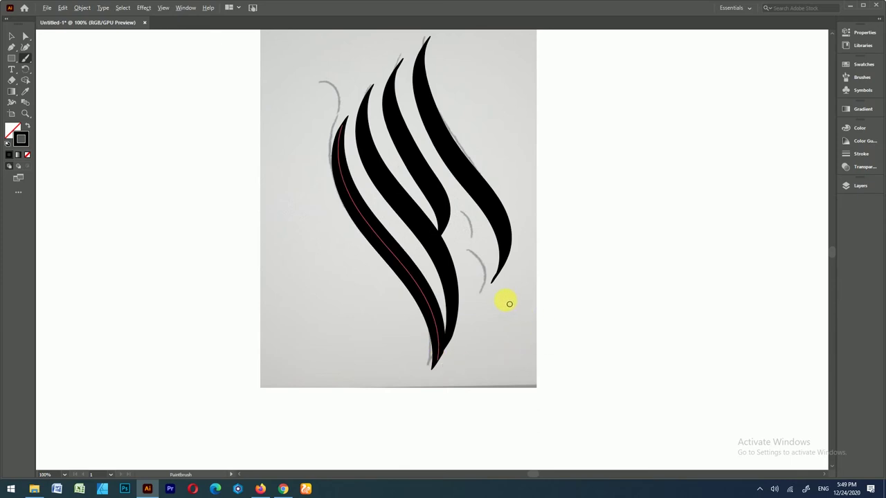
Zoom in and brush the short middle stroke in two pieces
{"action": "key", "text": "ctrl+equal"}
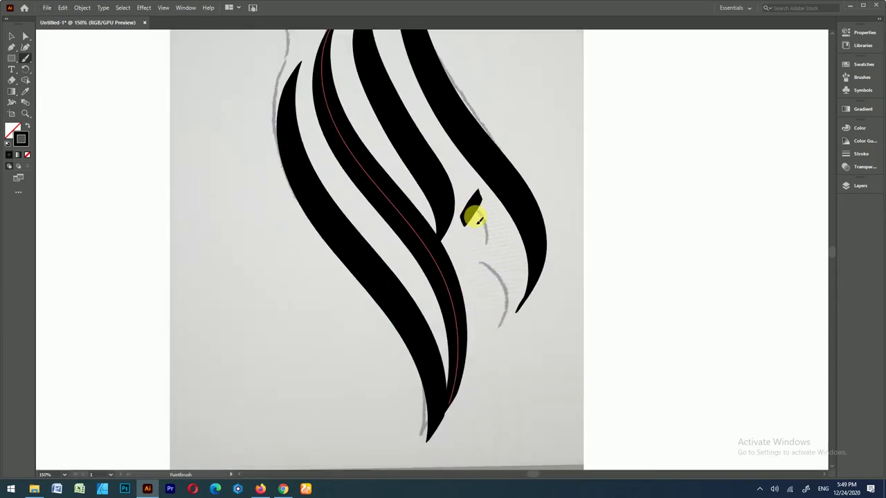
{"action": "left_click", "coordinate": [473, 218], "text": "ctrl"}
{"action": "left_click_drag", "start_coordinate": [469, 209], "coordinate": [481, 239]}
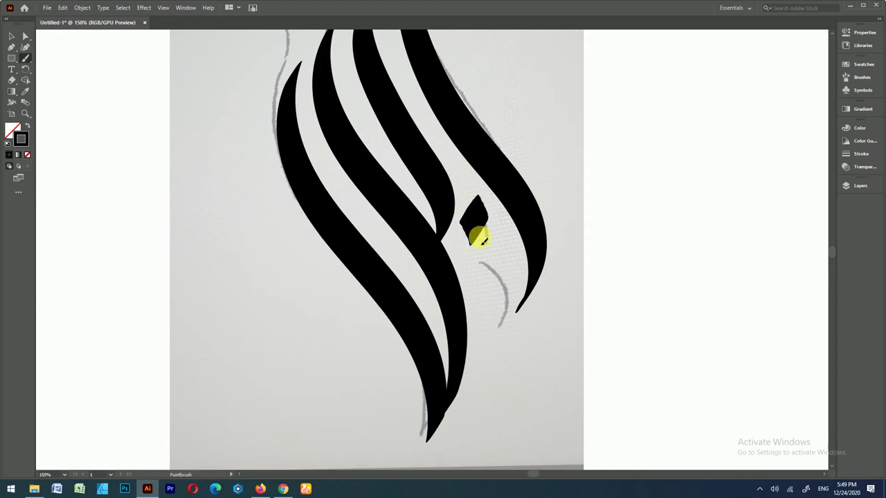
{"action": "scroll", "coordinate": [480, 250], "scroll_direction": "down", "scroll_amount": 2}
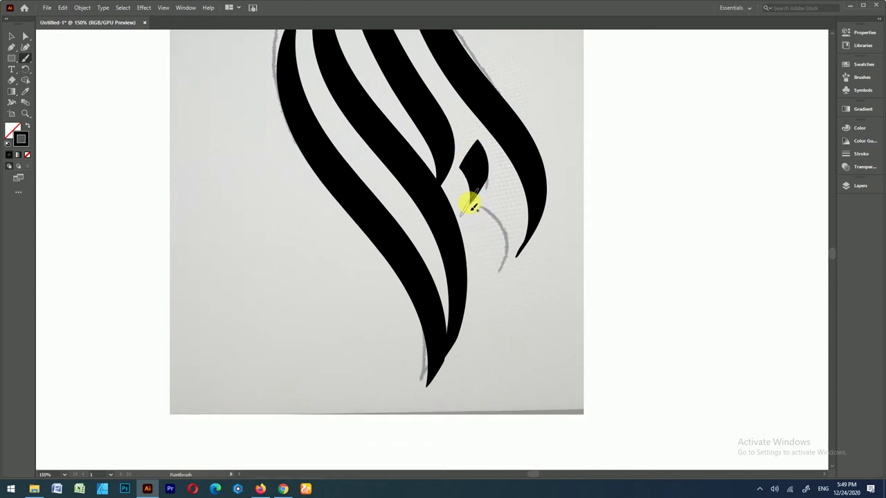
{"action": "left_click_drag", "start_coordinate": [480, 212], "coordinate": [489, 263]}
{"action": "scroll", "coordinate": [450, 215], "scroll_direction": "down", "scroll_amount": 2}
{"action": "scroll", "coordinate": [487, 232], "scroll_direction": "down", "scroll_amount": 2}
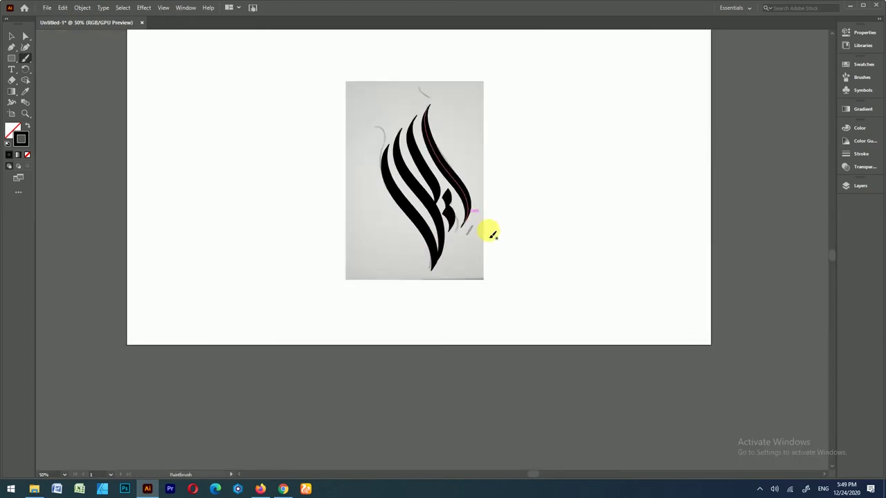
{"action": "scroll", "coordinate": [485, 236], "scroll_direction": "up", "scroll_amount": 1}
{"action": "scroll", "coordinate": [477, 232], "scroll_direction": "up", "scroll_amount": 1}
Undo those attempts and redraw the short middle stroke in one pass
{"action": "key", "text": "ctrl+z"}
{"action": "key", "text": "ctrl+z"}
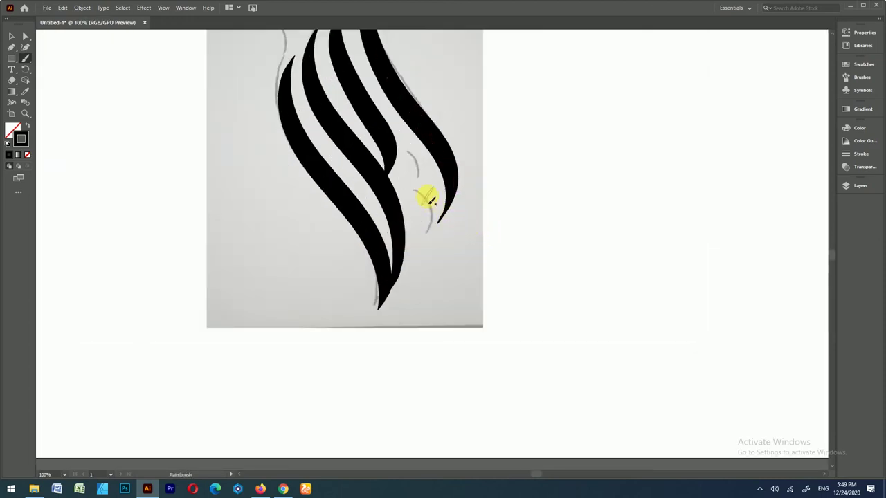
{"action": "scroll", "coordinate": [415, 182], "scroll_direction": "up", "scroll_amount": 1}
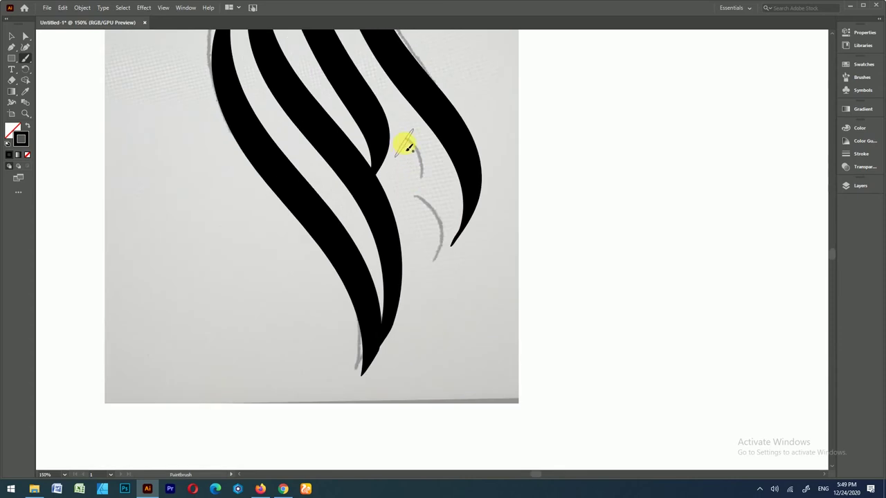
{"action": "key", "text": "ctrl+z"}
{"action": "left_click_drag", "start_coordinate": [410, 146], "coordinate": [430, 181]}
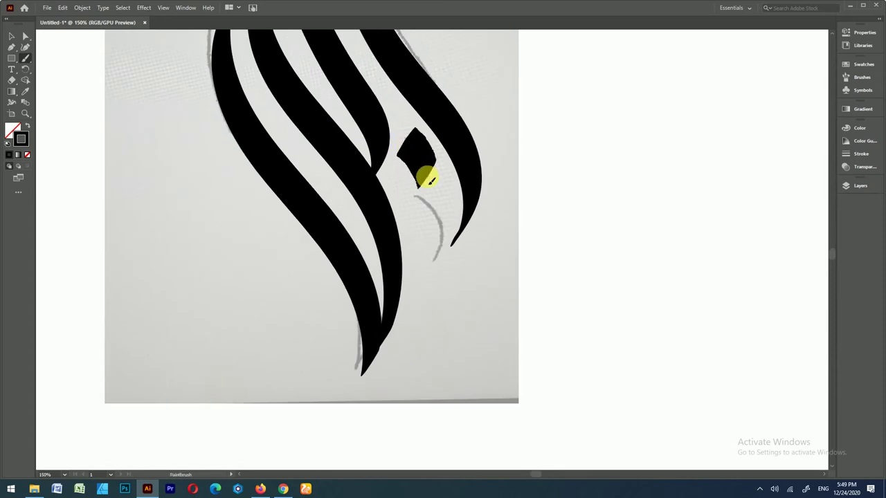
{"action": "scroll", "coordinate": [419, 169], "scroll_direction": "down", "scroll_amount": 2}
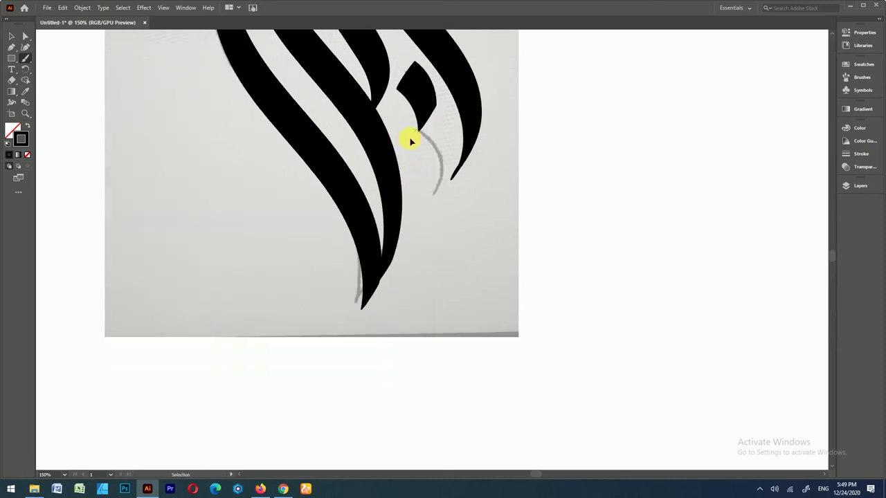
{"action": "key", "text": "ctrl+z"}
{"action": "left_click_drag", "start_coordinate": [410, 72], "coordinate": [441, 184]}
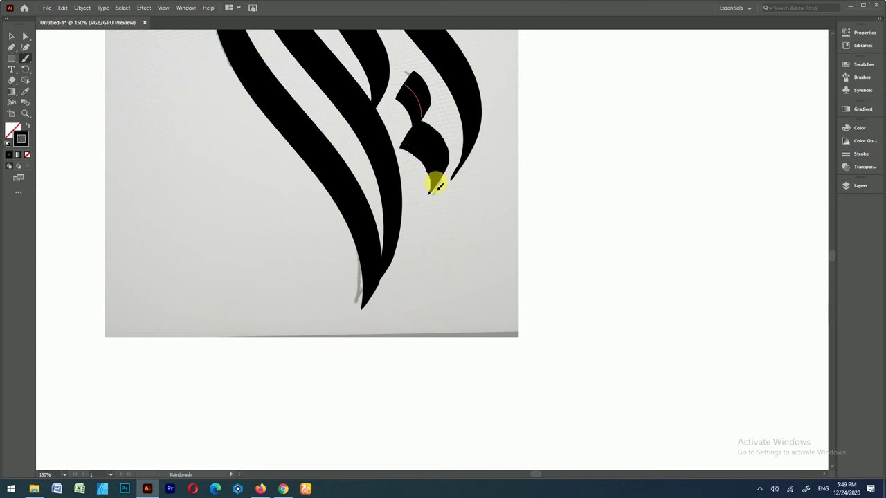
{"action": "scroll", "coordinate": [340, 214], "scroll_direction": "down", "scroll_amount": 2, "text": "alt"}
{"action": "scroll", "coordinate": [283, 170], "scroll_direction": "up", "scroll_amount": 2}
{"action": "scroll", "coordinate": [267, 144], "scroll_direction": "up", "scroll_amount": 1, "text": "alt"}
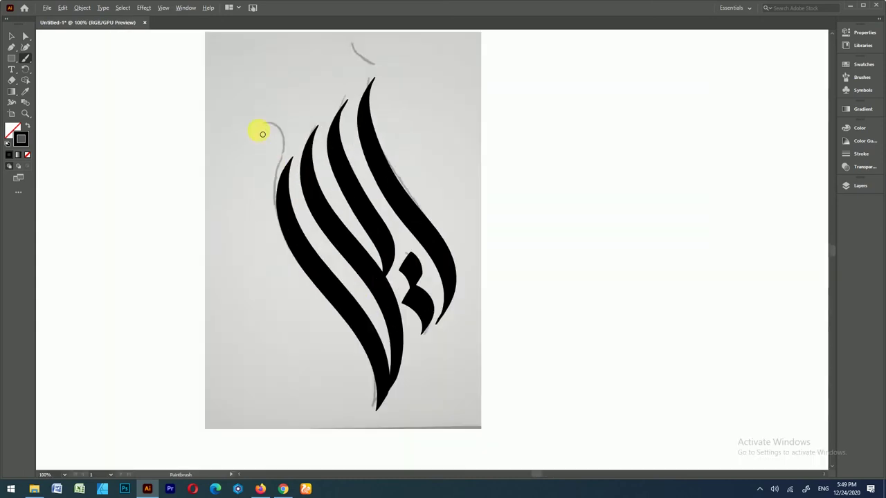
{"action": "scroll", "coordinate": [262, 134], "scroll_direction": "up", "scroll_amount": 1, "text": "alt"}
{"action": "scroll", "coordinate": [277, 142], "scroll_direction": "up", "scroll_amount": 1, "text": "alt"}
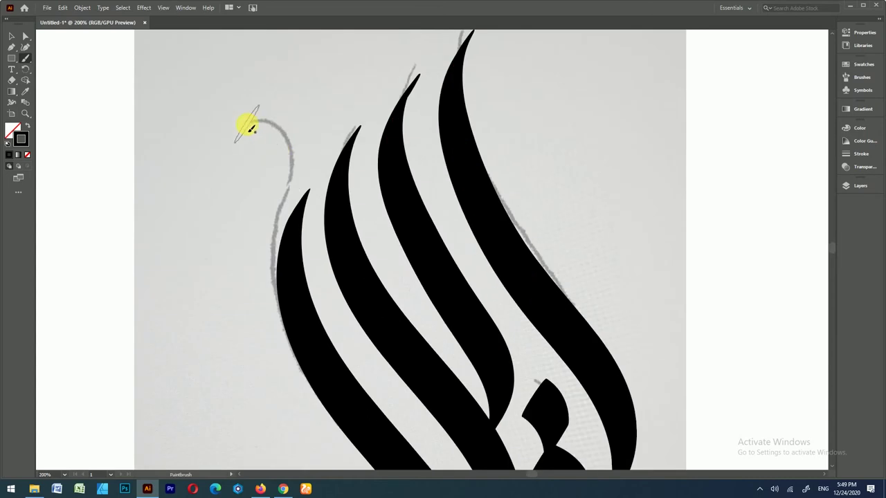
Trace the curled head at the upper left, redoing it once
{"action": "left_click_drag", "start_coordinate": [247, 124], "coordinate": [312, 178]}
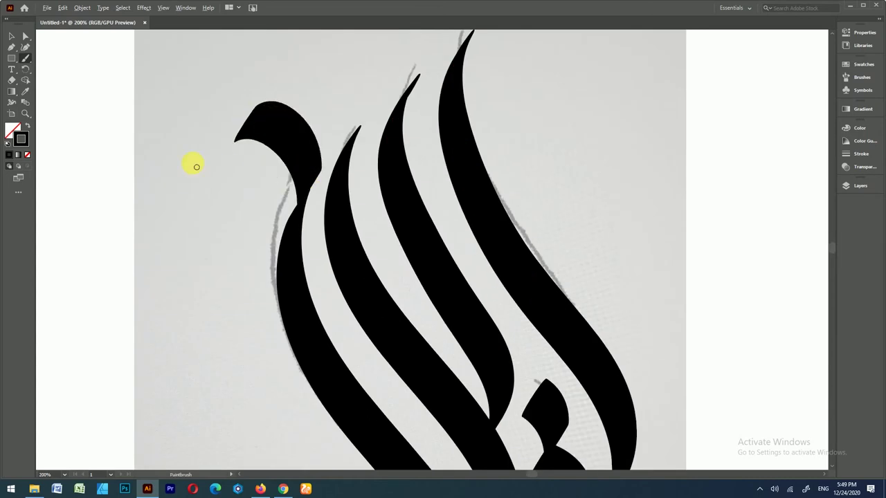
{"action": "scroll", "coordinate": [191, 164], "scroll_direction": "down", "scroll_amount": 2, "text": "alt"}
{"action": "scroll", "coordinate": [185, 152], "scroll_direction": "up", "scroll_amount": 2, "text": "alt"}
{"action": "key", "text": "ctrl+z"}
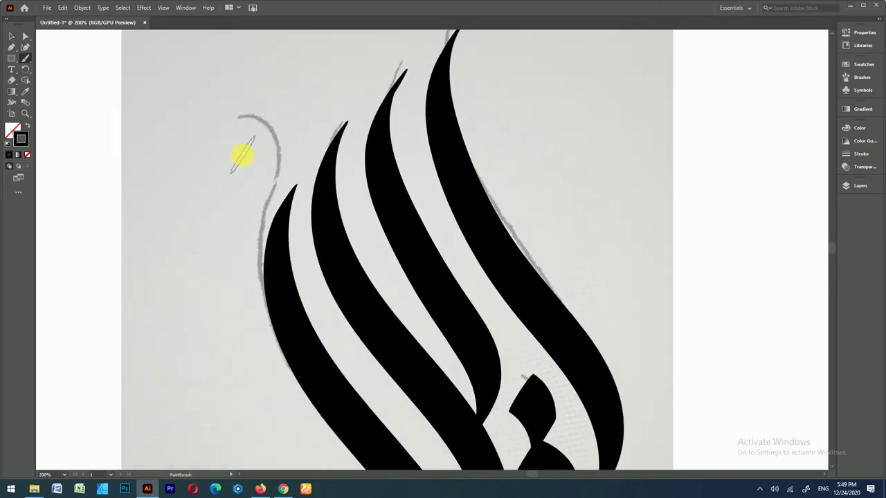
{"action": "left_click_drag", "start_coordinate": [265, 148], "coordinate": [306, 177]}
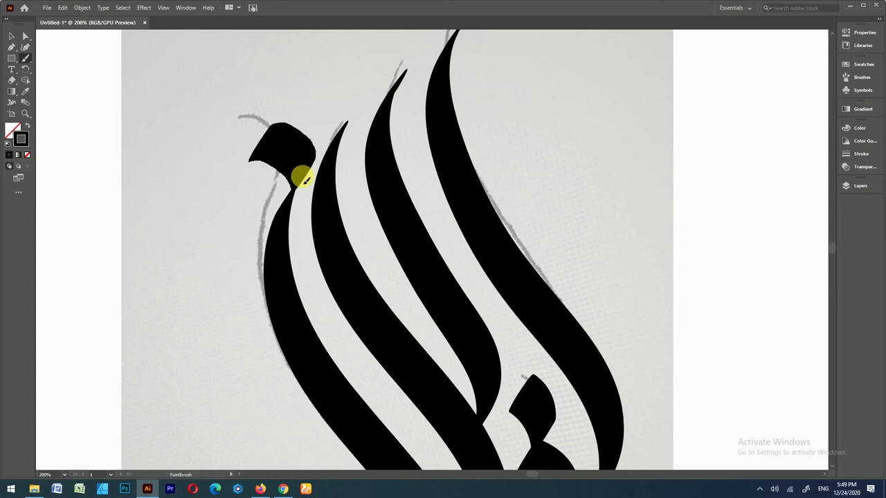
{"action": "scroll", "coordinate": [440, 148], "scroll_direction": "down", "scroll_amount": 2, "text": "alt"}
{"action": "scroll", "coordinate": [460, 68], "scroll_direction": "up", "scroll_amount": 2, "text": "alt"}
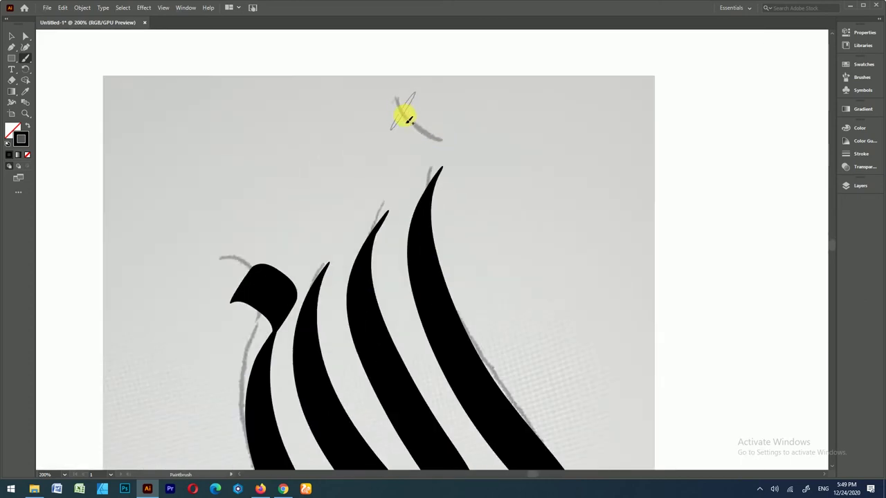
{"action": "scroll", "coordinate": [419, 121], "scroll_direction": "up", "scroll_amount": 1, "text": "alt"}
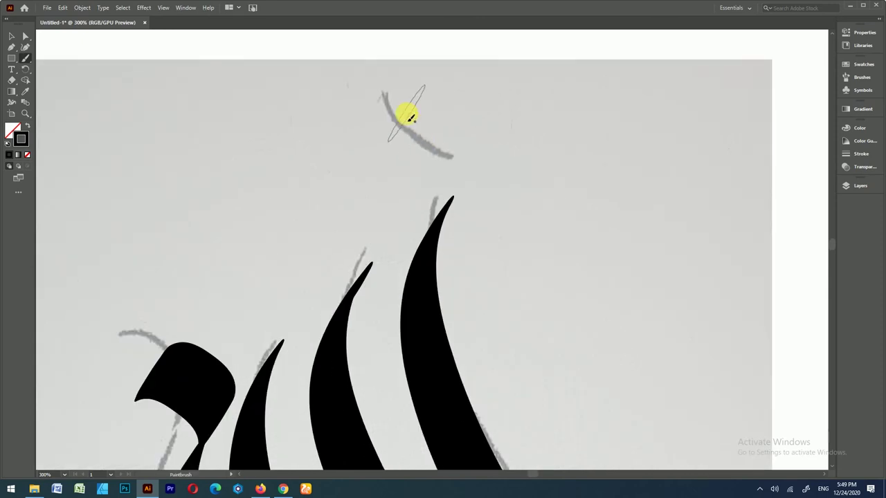
Brush the small top mark, then fit the artboard and select all strokes
{"action": "mouse_move", "coordinate": [406, 114]}
{"action": "left_mouse_down"}
{"action": "mouse_move", "coordinate": [436, 182]}
{"action": "mouse_move", "coordinate": [458, 189]}
{"action": "left_mouse_up"}
{"action": "key", "text": "ctrl+0"}
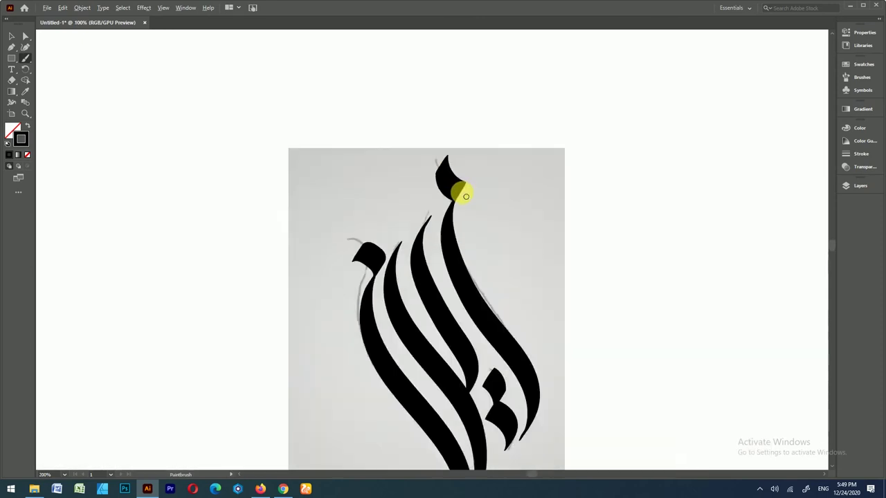
{"action": "key", "text": "ctrl+0"}
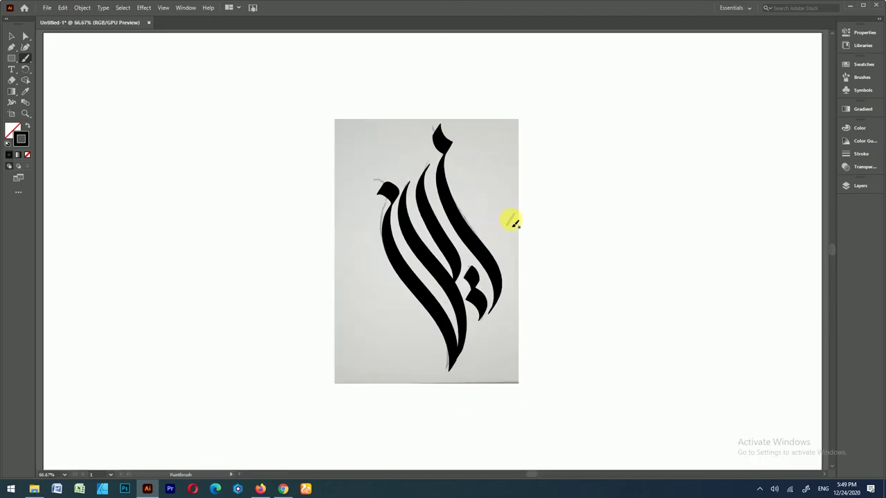
{"action": "key", "text": "v"}
{"action": "key", "text": "ctrl+a"}
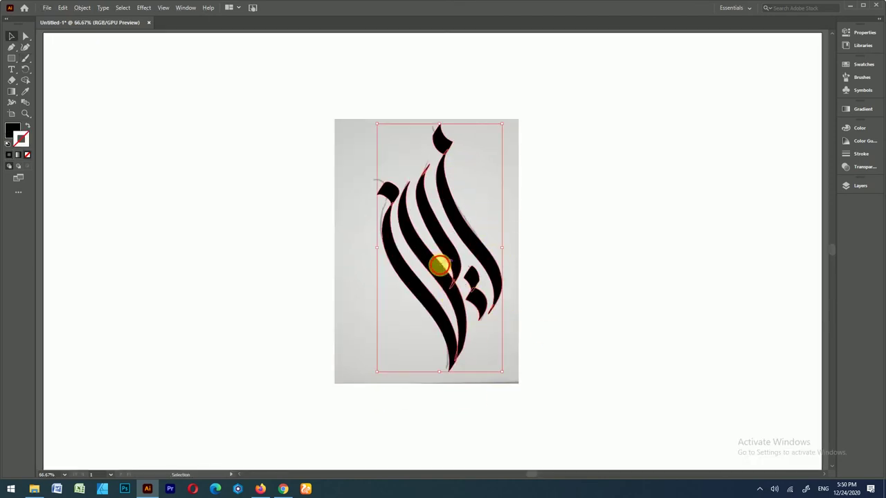
Shift the calligraphy to the right of the sketch and unlock Layer 1
{"action": "left_click_drag", "start_coordinate": [439, 265], "coordinate": [647, 264]}
{"action": "left_click", "coordinate": [425, 314]}
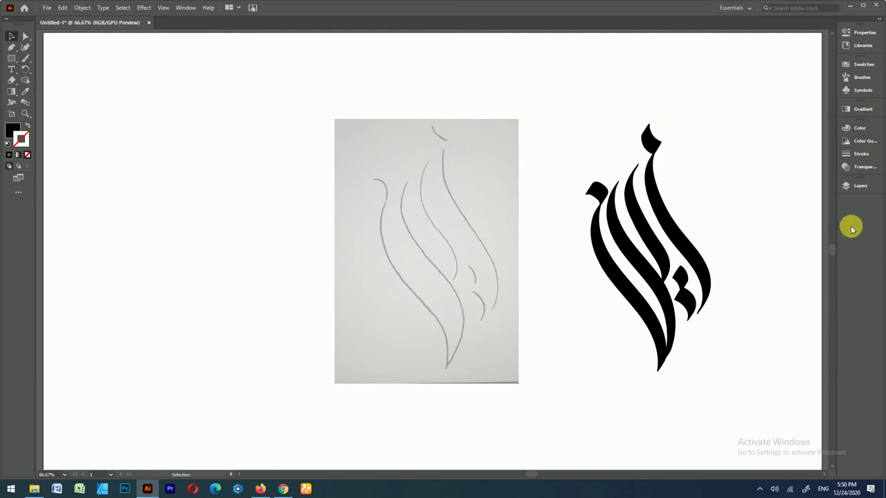
{"action": "left_click", "coordinate": [868, 185]}
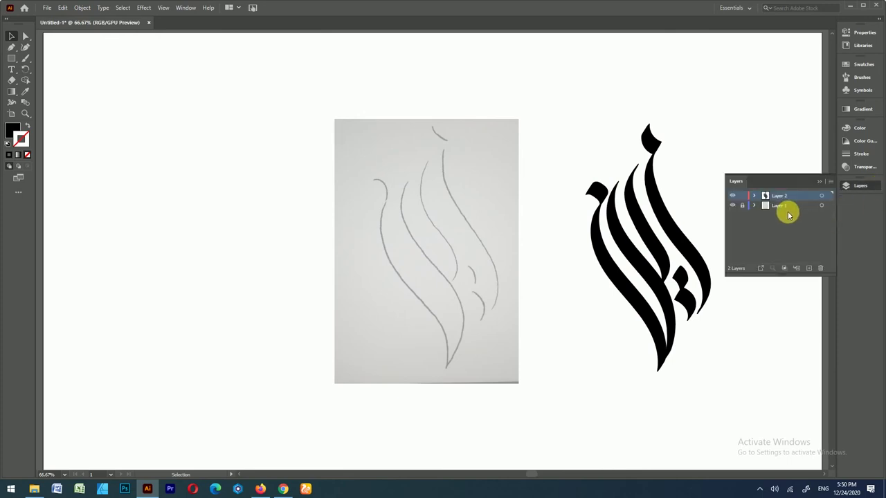
{"action": "left_click", "coordinate": [781, 206]}
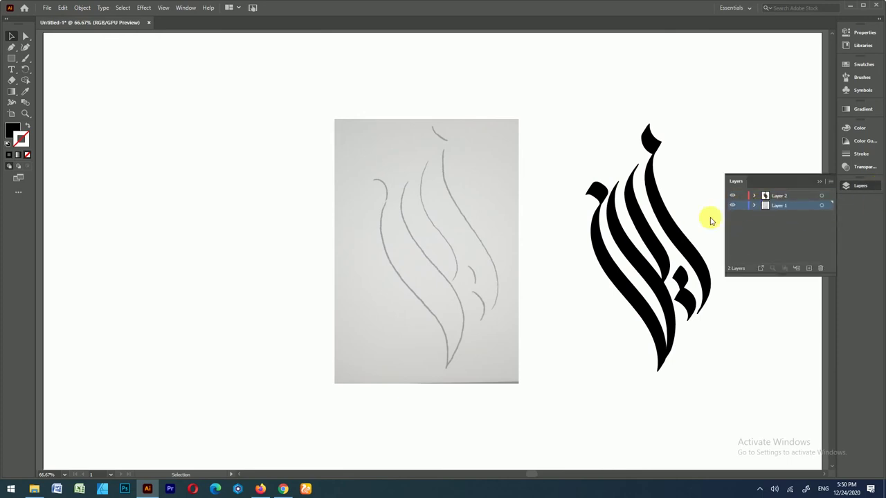
Delete the sketch photo and move the calligraphy back to the artboard's middle
{"action": "left_click", "coordinate": [426, 228]}
{"action": "key", "text": "Delete"}
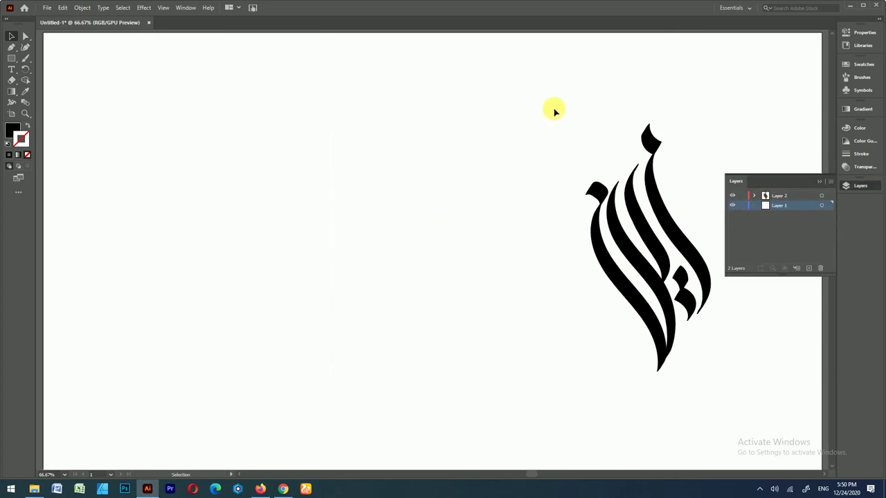
{"action": "left_click_drag", "start_coordinate": [553, 108], "coordinate": [728, 296]}
{"action": "left_click_drag", "start_coordinate": [640, 253], "coordinate": [481, 240]}
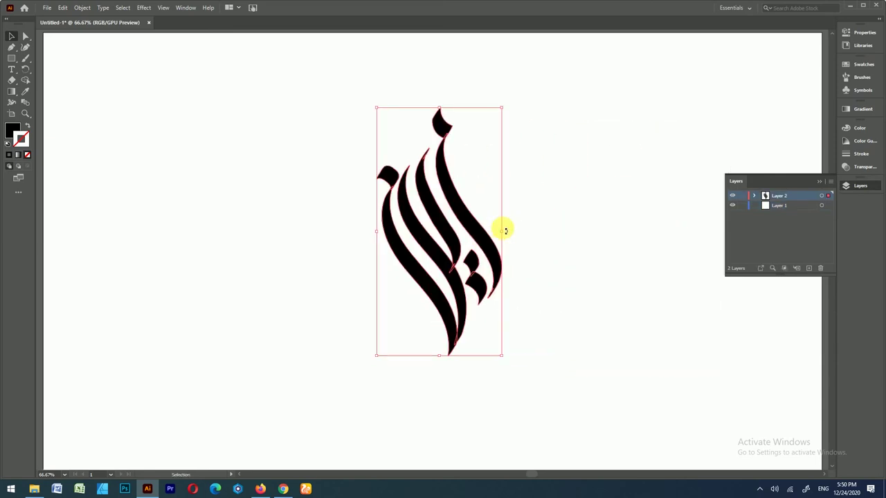
Select the calligraphy and its individual strokes to check them
{"action": "left_click", "coordinate": [536, 220]}
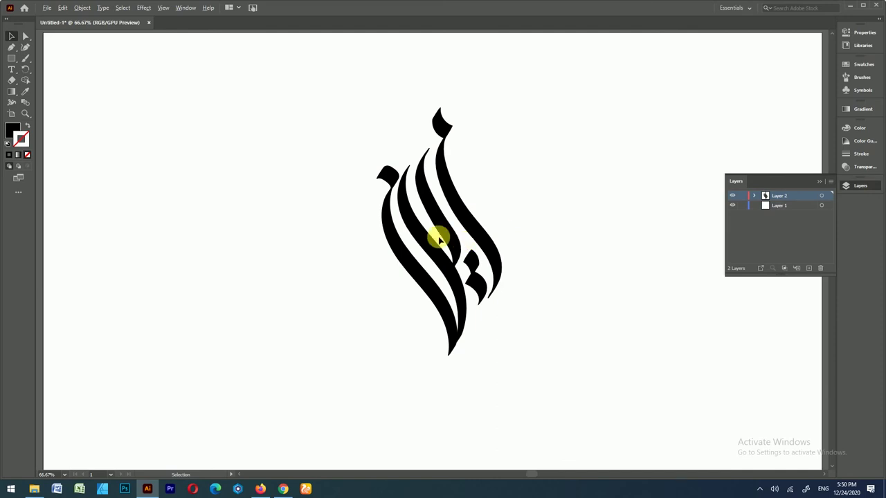
{"action": "scroll", "coordinate": [438, 239], "scroll_direction": "down", "scroll_amount": 1}
{"action": "scroll", "coordinate": [417, 221], "scroll_direction": "up", "scroll_amount": 1}
{"action": "scroll", "coordinate": [313, 270], "scroll_direction": "down", "scroll_amount": 1}
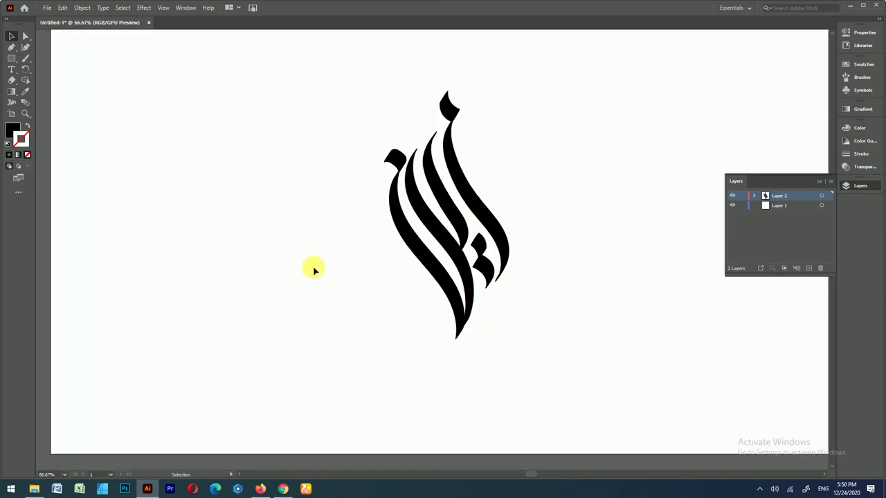
{"action": "left_click_drag", "start_coordinate": [338, 77], "coordinate": [530, 282]}
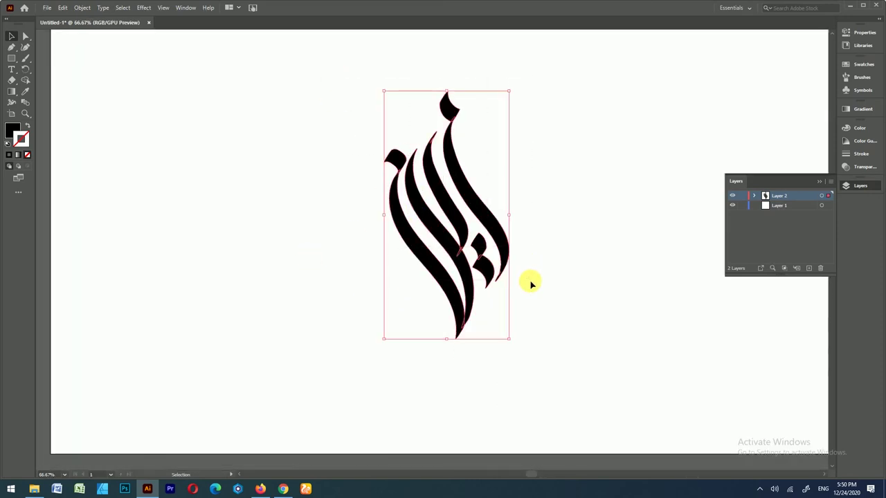
{"action": "left_click", "coordinate": [527, 276]}
{"action": "scroll", "coordinate": [500, 251], "scroll_direction": "up", "scroll_amount": 1}
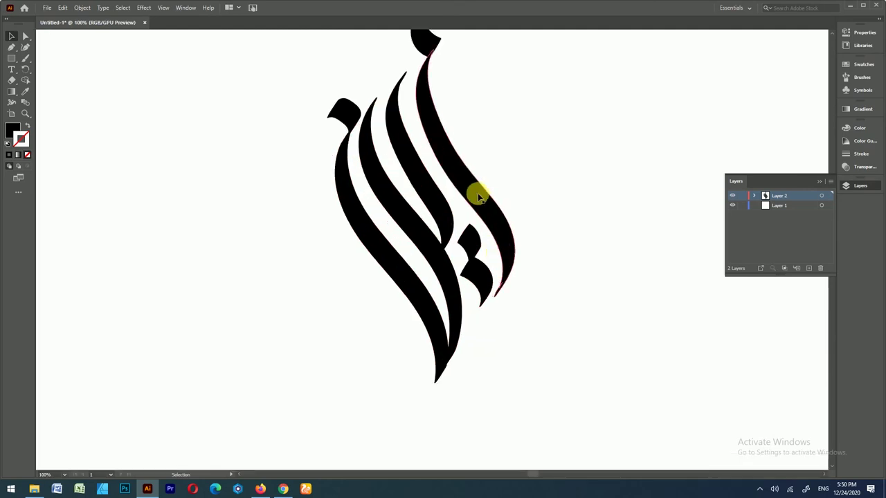
{"action": "scroll", "coordinate": [478, 193], "scroll_direction": "down", "scroll_amount": 1}
{"action": "left_click", "coordinate": [440, 103]}
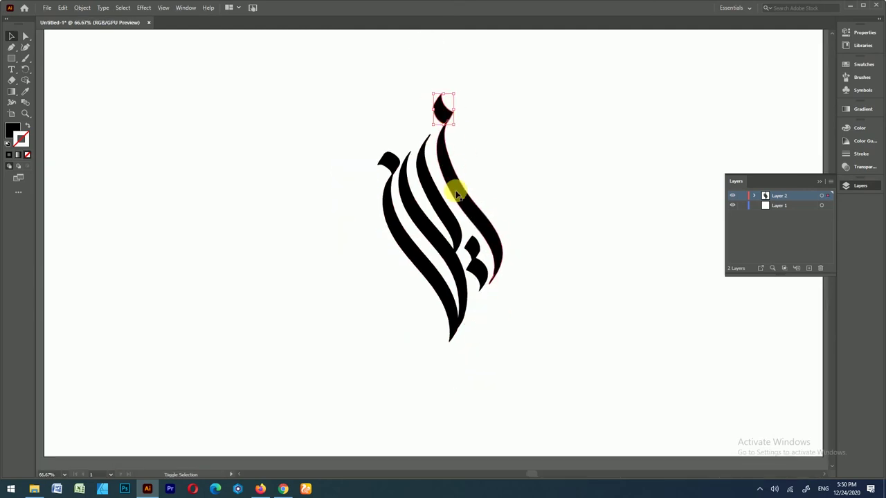
{"action": "left_click", "coordinate": [455, 207], "text": "shift"}
{"action": "scroll", "coordinate": [500, 305], "scroll_direction": "up", "scroll_amount": 1}
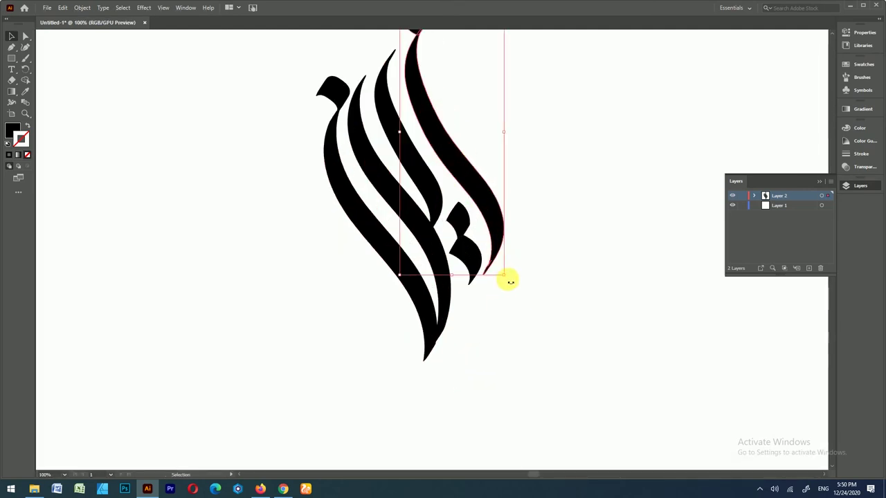
{"action": "scroll", "coordinate": [538, 222], "scroll_direction": "down", "scroll_amount": 1}
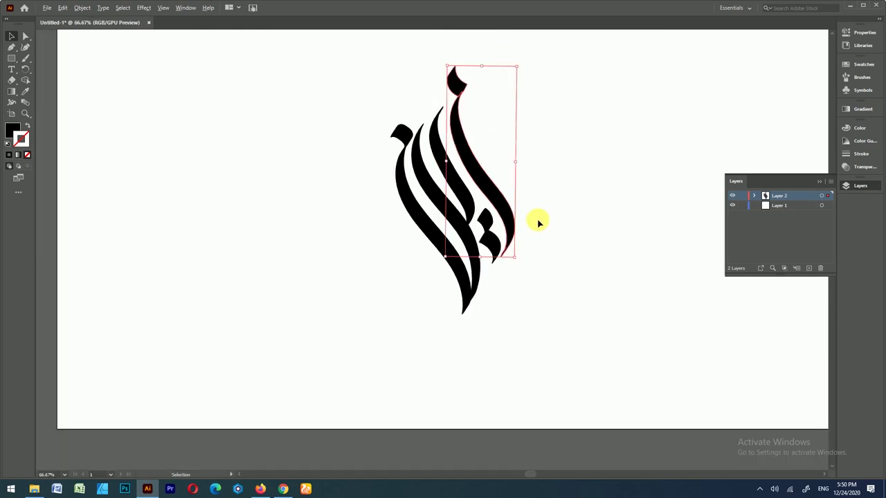
{"action": "left_click", "coordinate": [504, 313]}
{"action": "scroll", "coordinate": [427, 240], "scroll_direction": "up", "scroll_amount": 1}
{"action": "scroll", "coordinate": [486, 228], "scroll_direction": "up", "scroll_amount": 1}
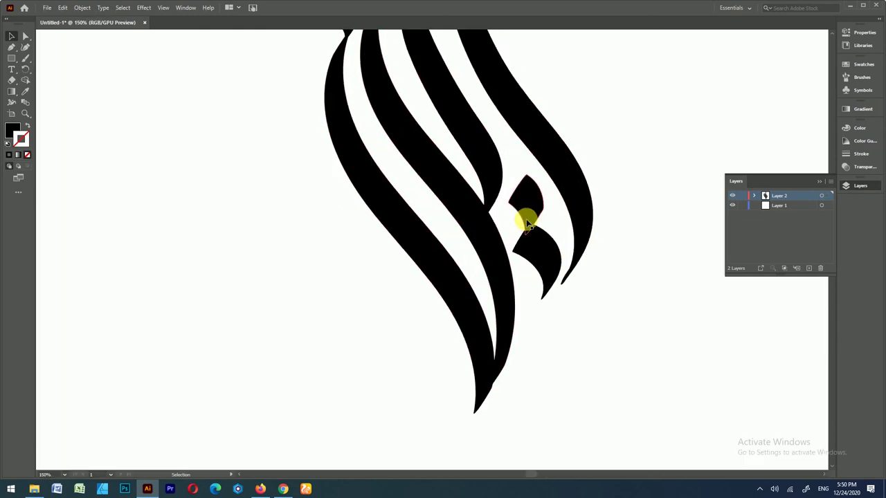
Rotate the small black piece slightly and move it up and left
{"action": "left_click", "coordinate": [545, 243]}
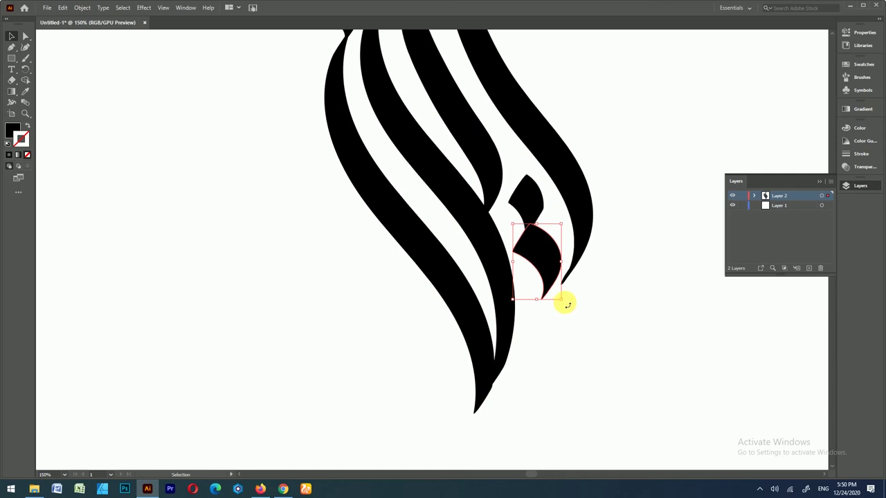
{"action": "left_click_drag", "start_coordinate": [566, 303], "coordinate": [560, 298]}
{"action": "left_click", "coordinate": [560, 298]}
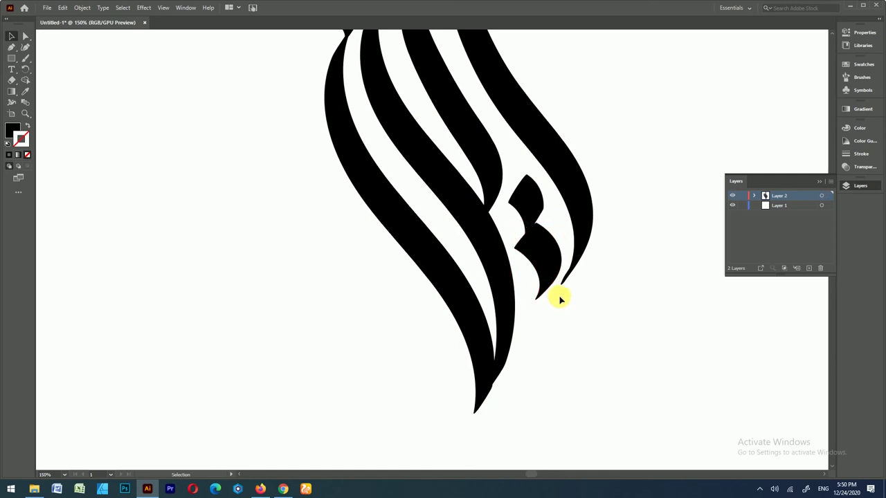
{"action": "scroll", "coordinate": [560, 299], "scroll_direction": "up", "scroll_amount": 1}
{"action": "scroll", "coordinate": [567, 224], "scroll_direction": "up", "scroll_amount": 1}
{"action": "left_click_drag", "start_coordinate": [507, 201], "coordinate": [489, 232]}
{"action": "left_click", "coordinate": [530, 206]}
Nudge the small piece up and right and rotate it a bit more
{"action": "scroll", "coordinate": [532, 212], "scroll_direction": "down", "scroll_amount": 2}
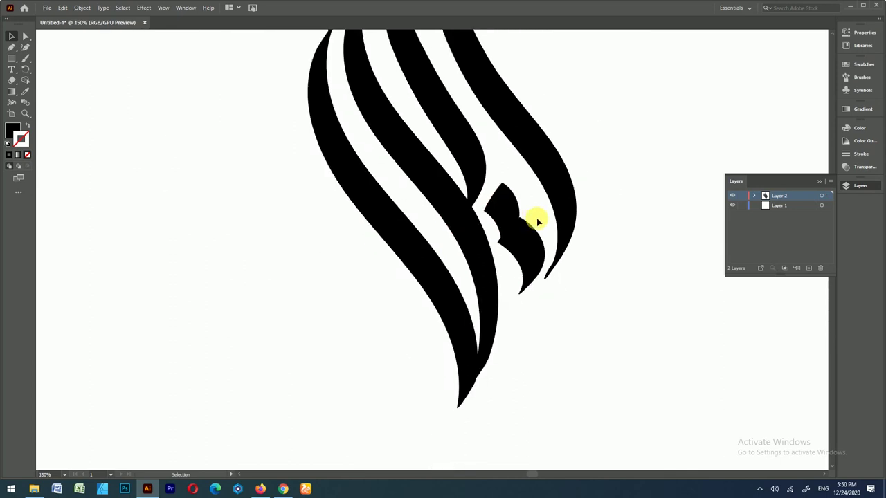
{"action": "scroll", "coordinate": [570, 271], "scroll_direction": "down", "scroll_amount": 1}
{"action": "scroll", "coordinate": [549, 258], "scroll_direction": "up", "scroll_amount": 1}
{"action": "scroll", "coordinate": [521, 159], "scroll_direction": "up", "scroll_amount": 1}
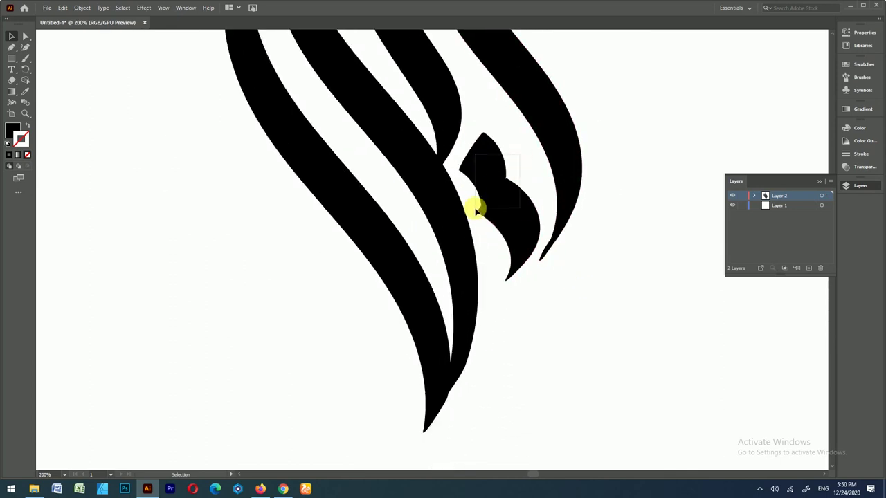
{"action": "left_click_drag", "start_coordinate": [480, 201], "coordinate": [486, 188]}
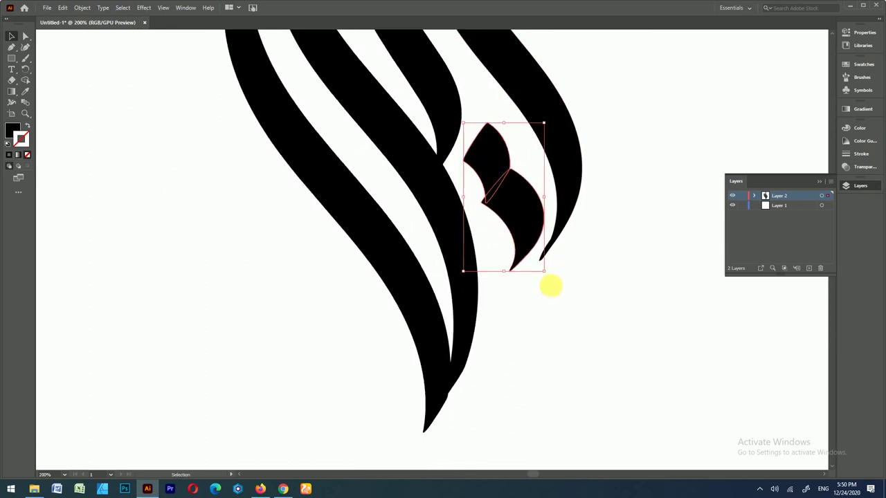
{"action": "left_click_drag", "start_coordinate": [549, 277], "coordinate": [540, 276]}
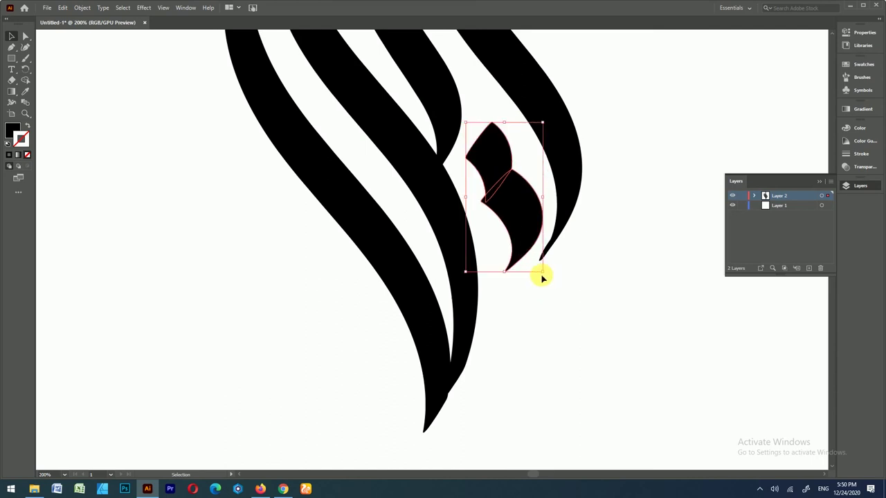
{"action": "left_click", "coordinate": [566, 262]}
Undo the last two adjustments to the small piece and review the artwork
{"action": "scroll", "coordinate": [566, 263], "scroll_direction": "down", "scroll_amount": 2}
{"action": "scroll", "coordinate": [569, 268], "scroll_direction": "down", "scroll_amount": 2}
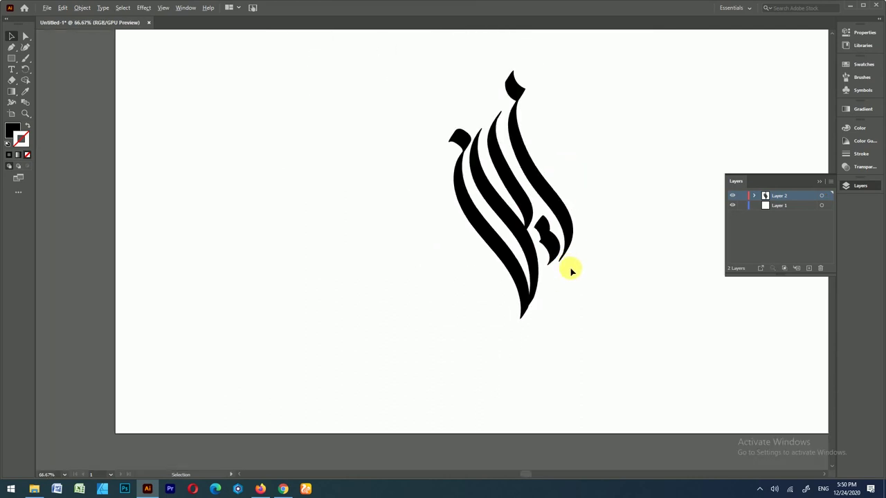
{"action": "scroll", "coordinate": [571, 271], "scroll_direction": "up", "scroll_amount": 1}
{"action": "scroll", "coordinate": [571, 271], "scroll_direction": "up", "scroll_amount": 1}
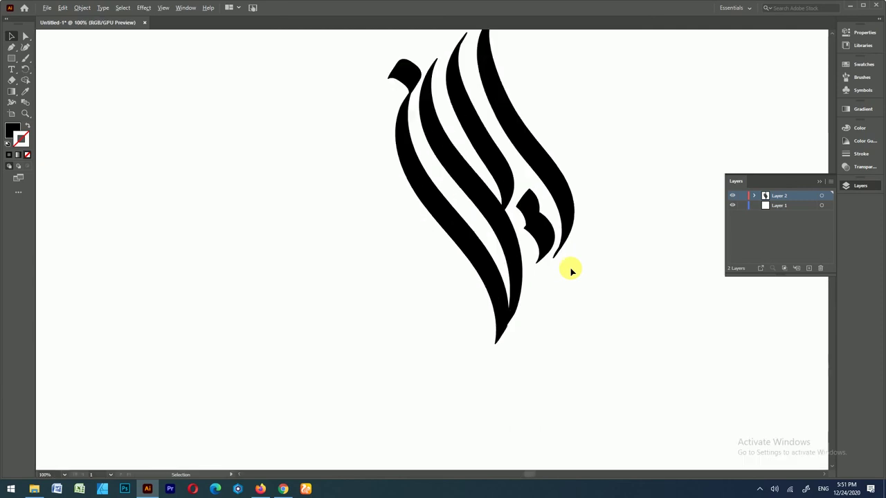
{"action": "key", "text": "ctrl+z"}
{"action": "key", "text": "ctrl+z"}
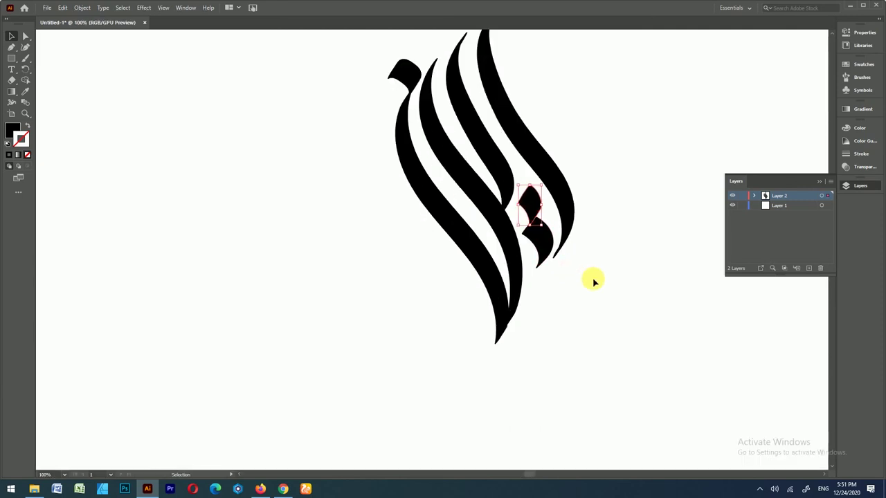
{"action": "key", "text": "ctrl+z"}
{"action": "scroll", "coordinate": [575, 296], "scroll_direction": "down", "scroll_amount": 1}
{"action": "scroll", "coordinate": [461, 162], "scroll_direction": "up", "scroll_amount": 1}
{"action": "scroll", "coordinate": [518, 162], "scroll_direction": "up", "scroll_amount": 1}
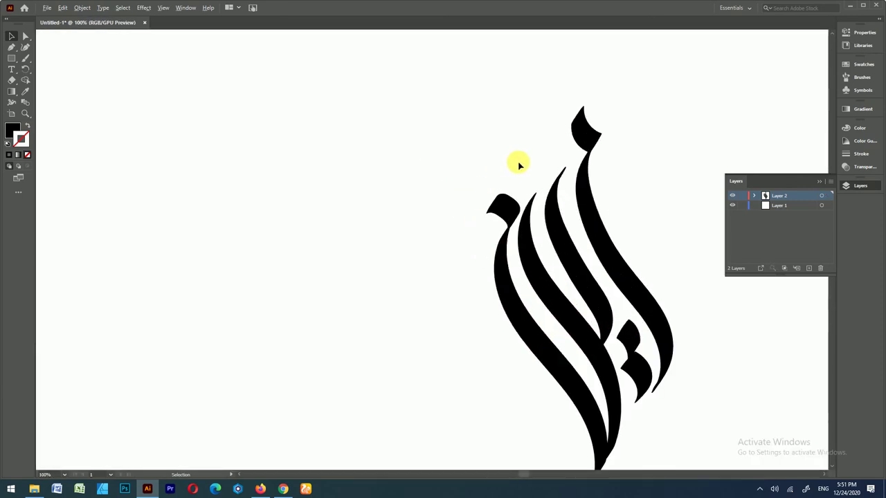
{"action": "scroll", "coordinate": [520, 166], "scroll_direction": "down", "scroll_amount": 1}
{"action": "scroll", "coordinate": [526, 183], "scroll_direction": "right", "scroll_amount": 1}
{"action": "scroll", "coordinate": [528, 191], "scroll_direction": "right", "scroll_amount": 1}
{"action": "scroll", "coordinate": [529, 198], "scroll_direction": "down", "scroll_amount": 2}
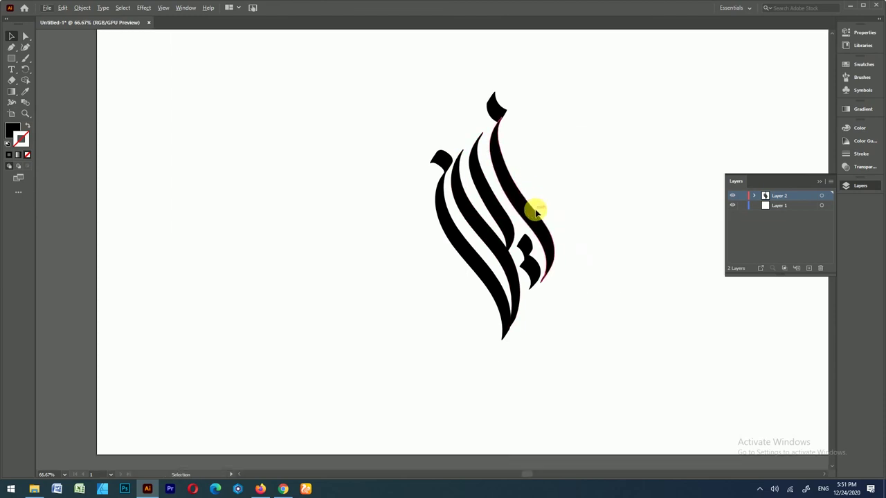
{"action": "scroll", "coordinate": [533, 203], "scroll_direction": "down", "scroll_amount": 1}
Replace the Lorem ipsum placeholder with the person's name and move it up beneath the calligraphy
{"action": "left_click", "coordinate": [11, 68]}
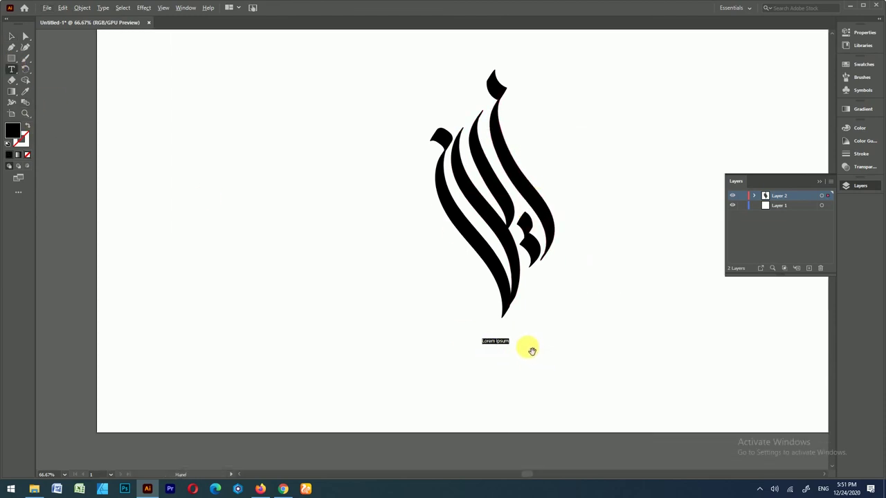
{"action": "scroll", "coordinate": [526, 348], "scroll_direction": "up", "scroll_amount": 4}
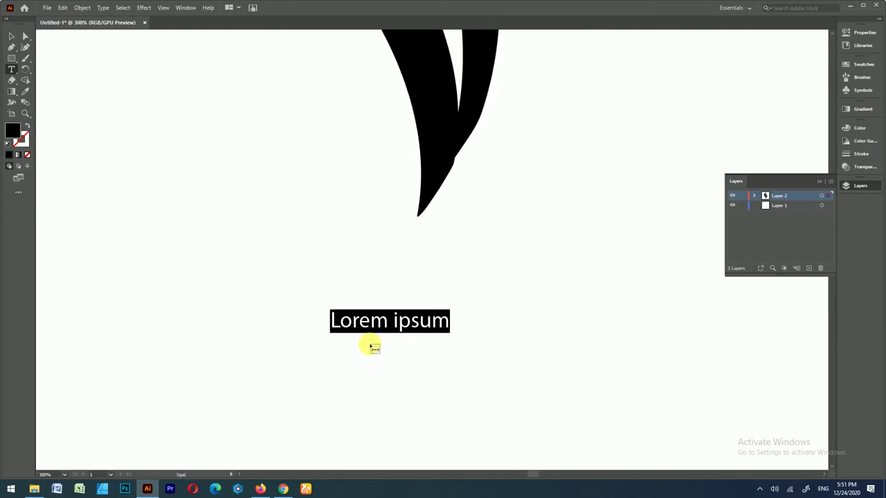
{"action": "type", "text": "Zain Awan"}
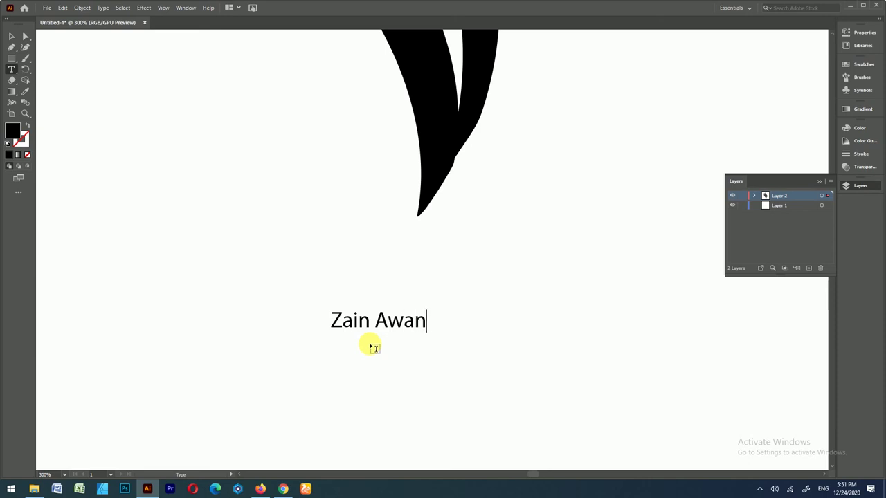
{"action": "left_click", "coordinate": [12, 36]}
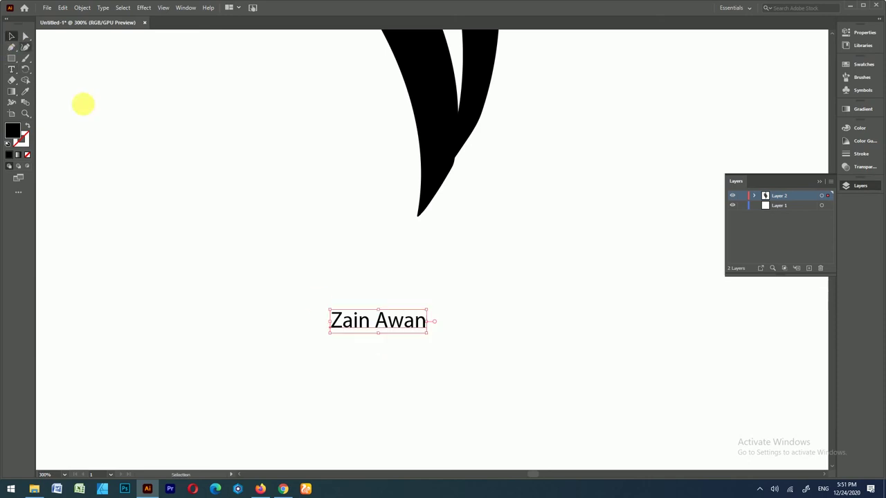
{"action": "mouse_move", "coordinate": [408, 327]}
{"action": "left_mouse_down"}
{"action": "mouse_move", "coordinate": [438, 271]}
{"action": "mouse_move", "coordinate": [550, 335]}
{"action": "left_mouse_up"}
{"action": "scroll", "coordinate": [440, 273], "scroll_direction": "down", "scroll_amount": 2}
{"action": "scroll", "coordinate": [488, 337], "scroll_direction": "down", "scroll_amount": 1}
Shift the name line left and down to centre it under the calligraphy's lower tip, then deselect
{"action": "scroll", "coordinate": [486, 335], "scroll_direction": "down", "scroll_amount": 1}
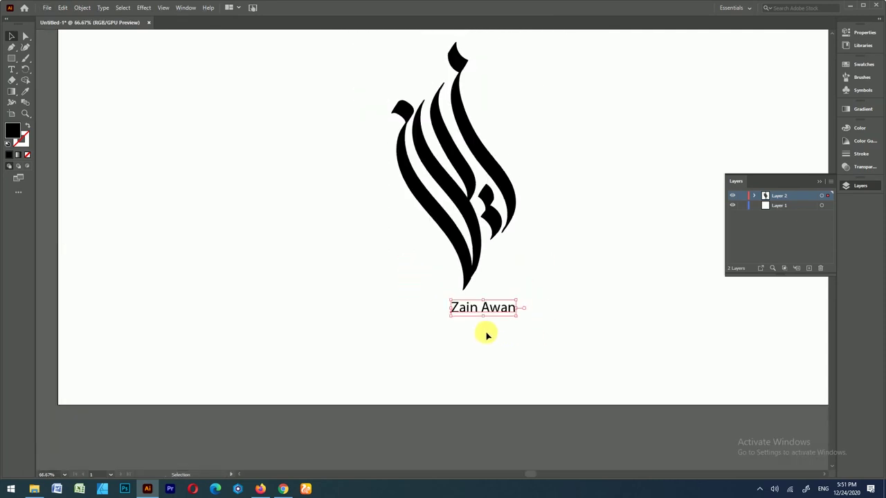
{"action": "left_click_drag", "start_coordinate": [495, 312], "coordinate": [472, 316]}
{"action": "left_click", "coordinate": [555, 277]}
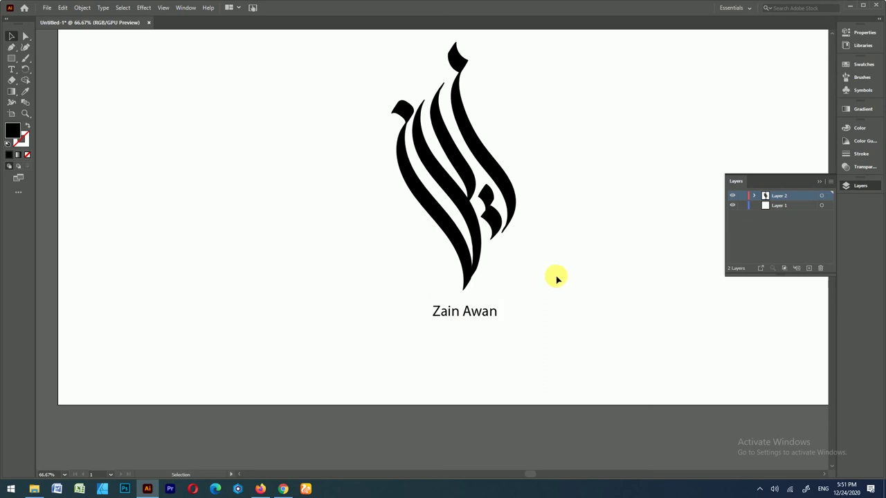
{"action": "scroll", "coordinate": [555, 276], "scroll_direction": "down", "scroll_amount": 1}
{"action": "scroll", "coordinate": [550, 276], "scroll_direction": "right", "scroll_amount": 1}
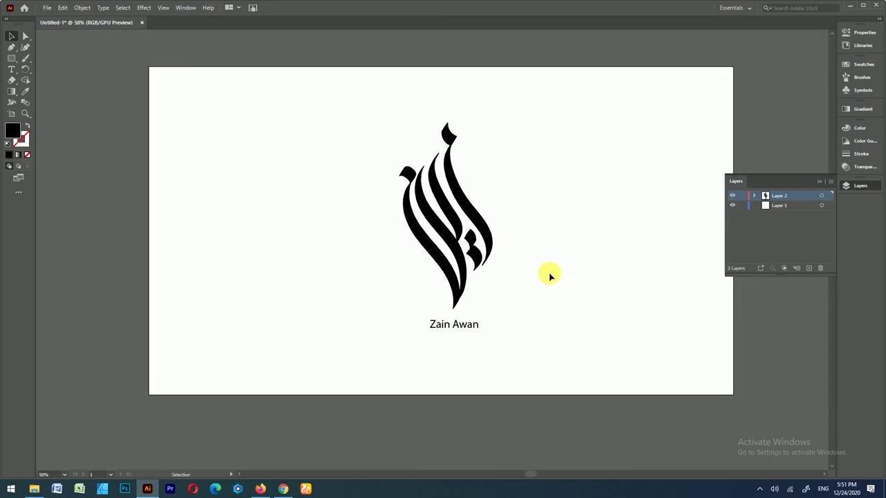
{"action": "scroll", "coordinate": [550, 276], "scroll_direction": "up", "scroll_amount": 1}
{"action": "scroll", "coordinate": [510, 276], "scroll_direction": "up", "scroll_amount": 1}
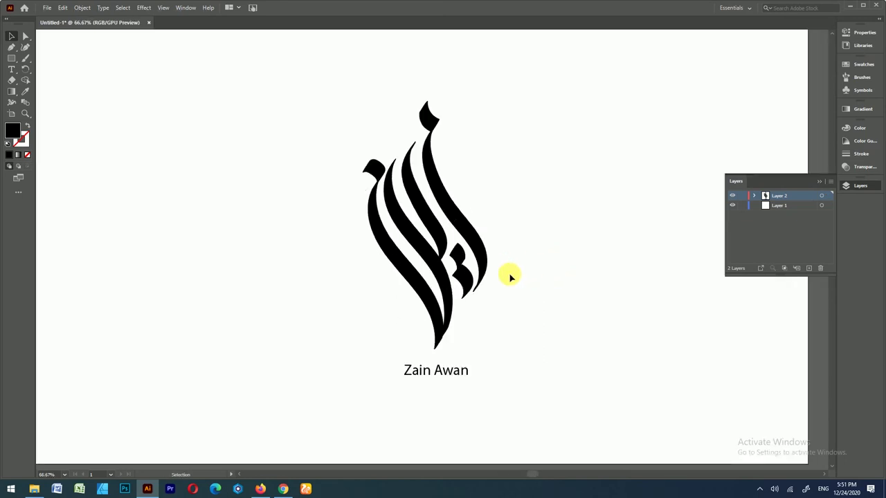